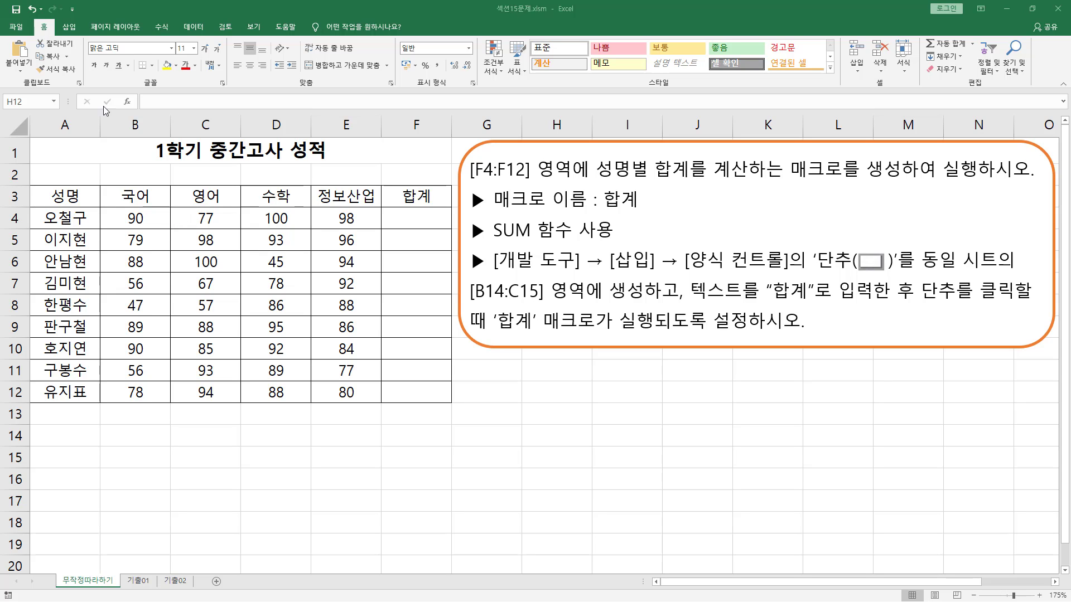
# Enable the 개발 도구 (Developer) tab in the ribbon customization options, apply the change and switch to that tab.
pyautogui.click(16, 28)
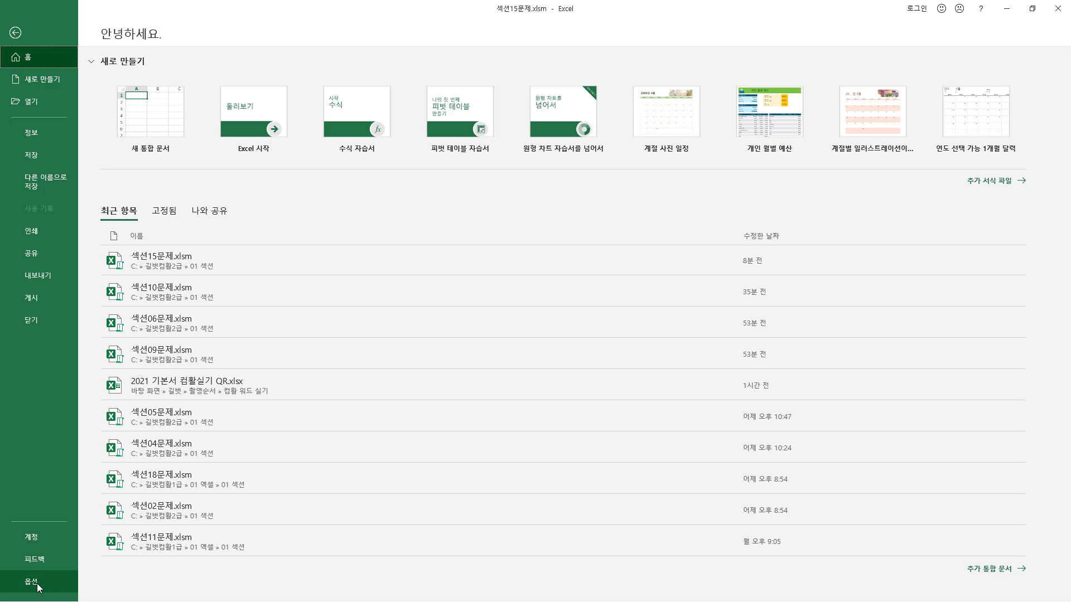
pyautogui.moveTo(12, 571); pyautogui.dragTo(52, 591)
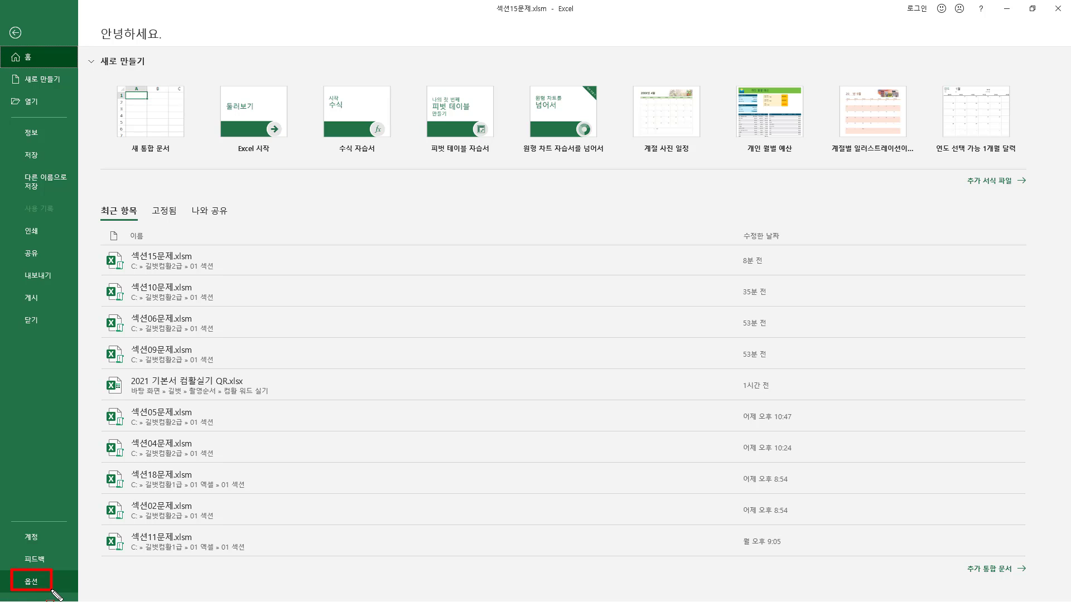
pyautogui.click(34, 582)
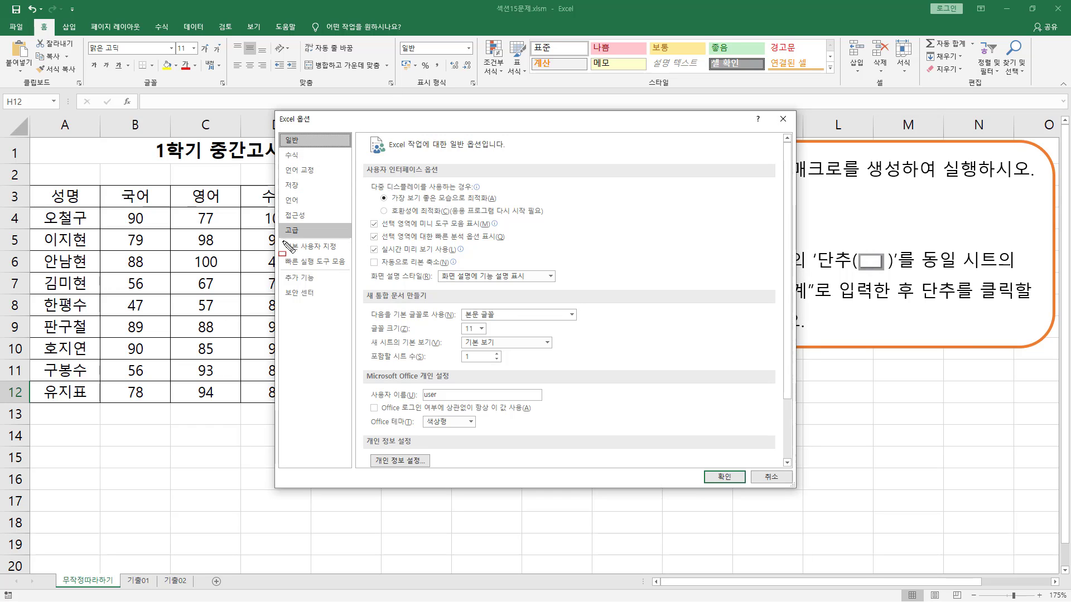
pyautogui.moveTo(281, 241)
pyautogui.mouseDown()
pyautogui.moveTo(296, 253)
pyautogui.moveTo(353, 254)
pyautogui.mouseUp()
pyautogui.press('Escape')
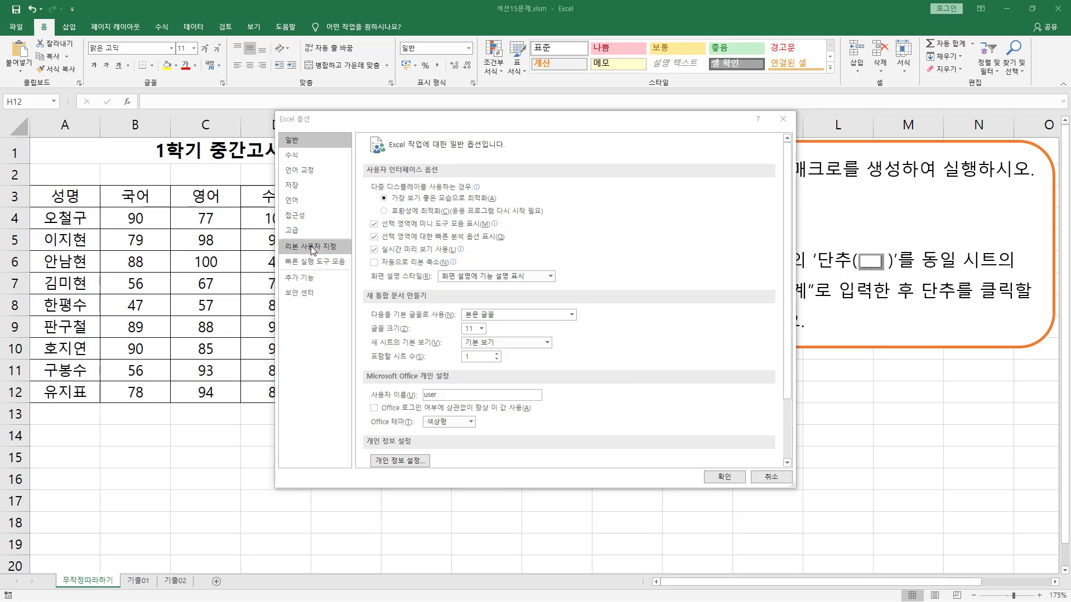
pyautogui.click(323, 247)
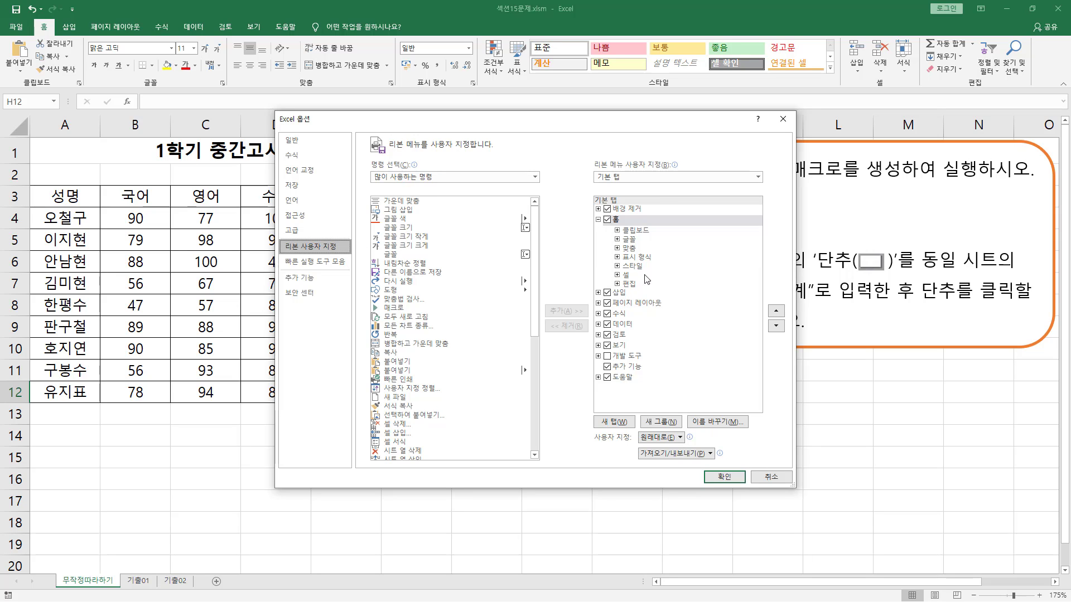
pyautogui.hotkey('ctrl', 'shift', 'd')
pyautogui.moveTo(593, 350)
pyautogui.mouseDown()
pyautogui.moveTo(657, 373)
pyautogui.moveTo(650, 363)
pyautogui.mouseUp()
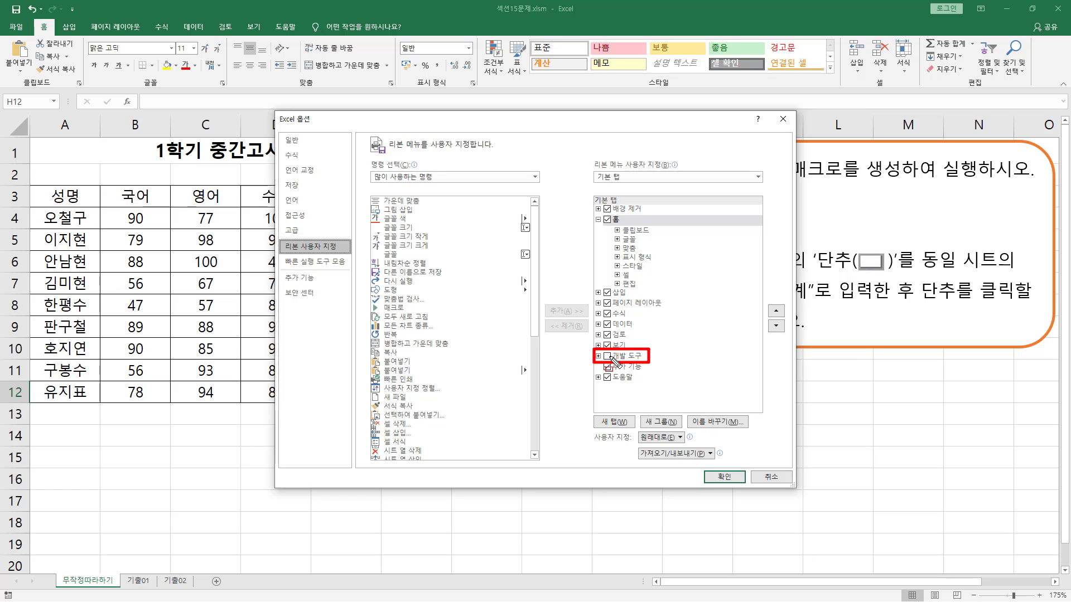
pyautogui.press('Escape')
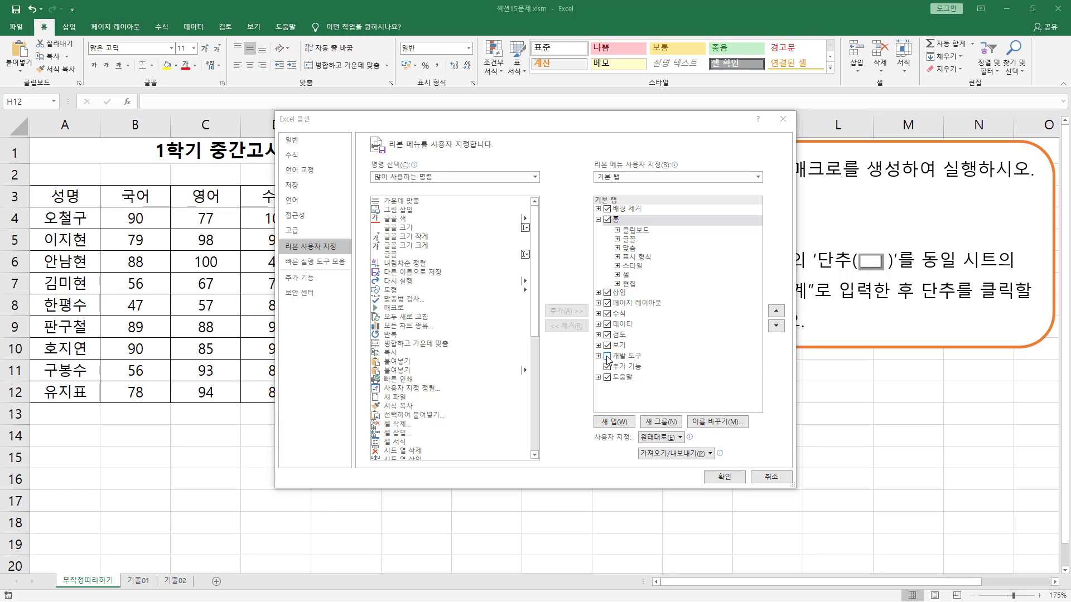
pyautogui.click(607, 357)
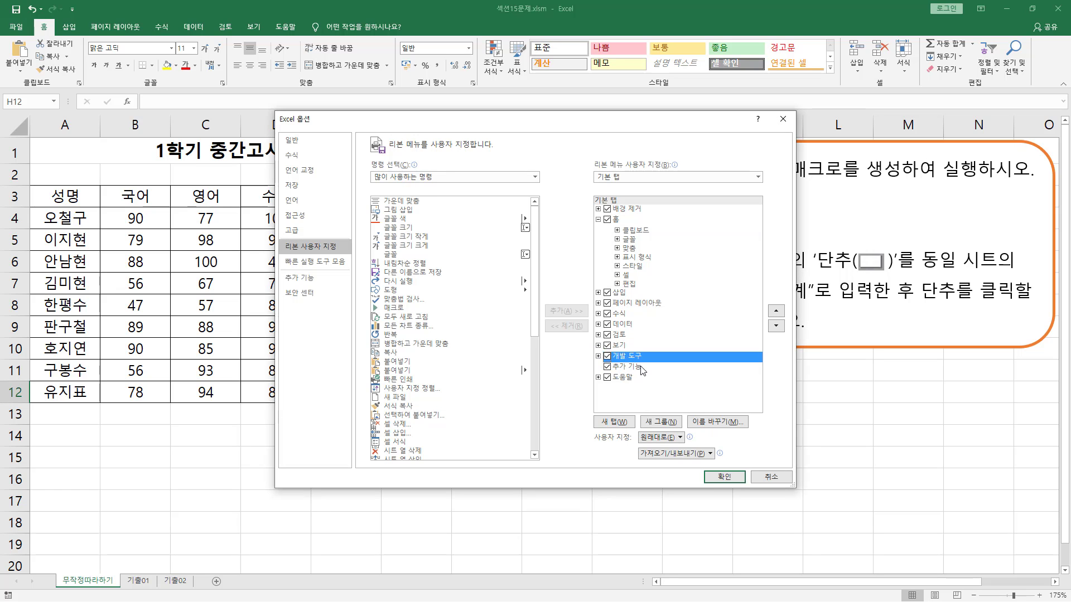
pyautogui.click(721, 478)
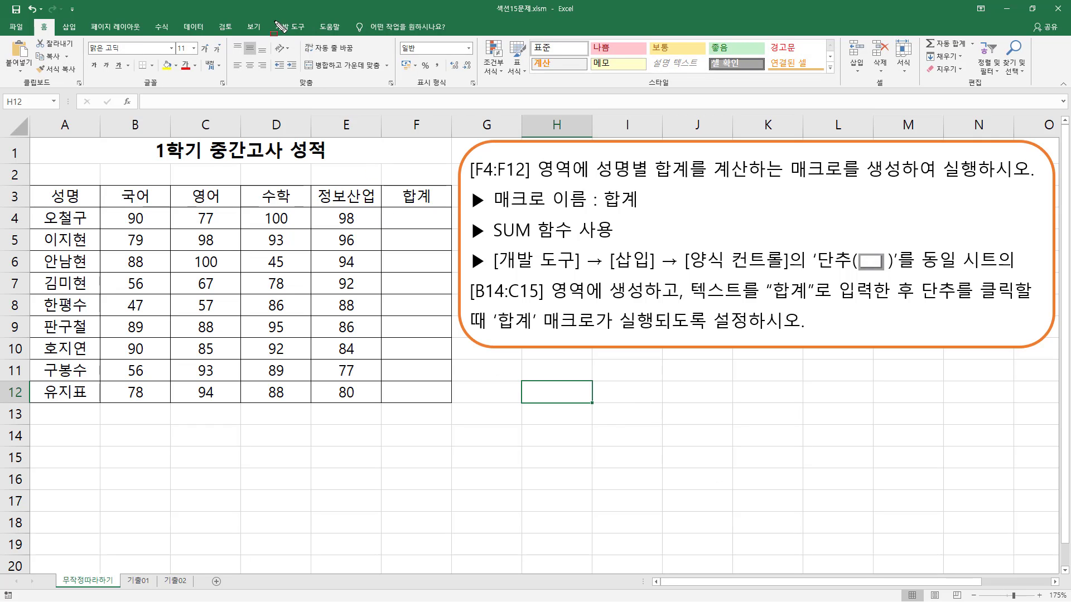
pyautogui.moveTo(270, 18); pyautogui.dragTo(307, 34)
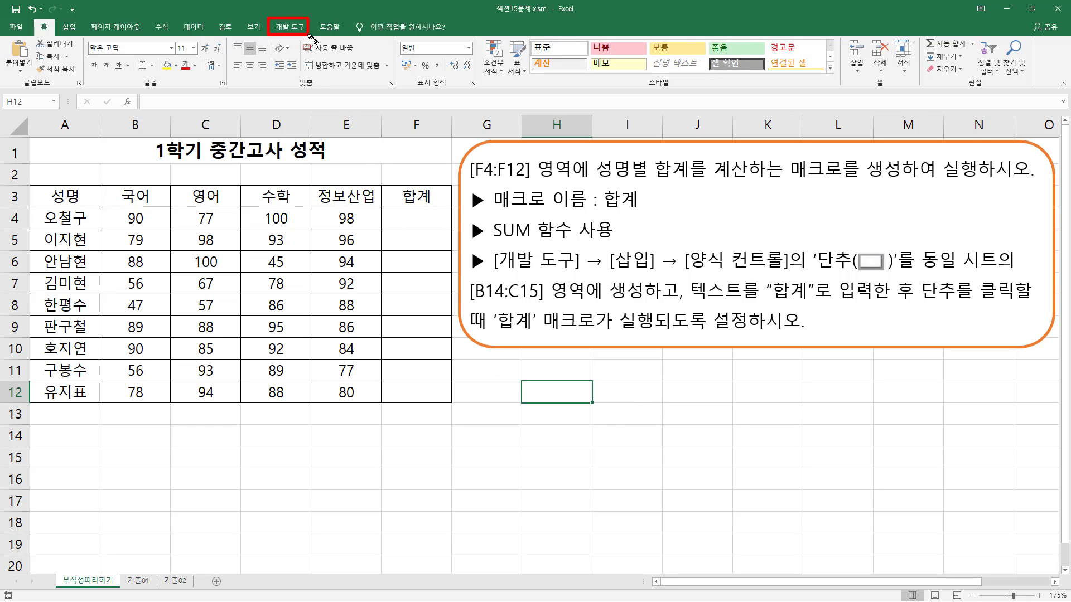
pyautogui.click(289, 26)
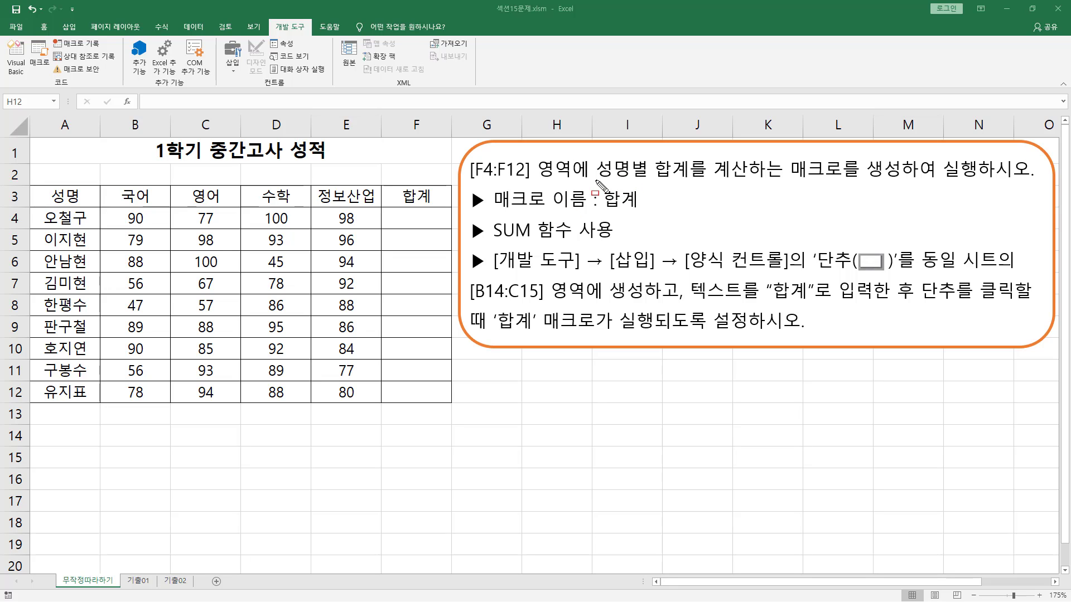
pyautogui.moveTo(592, 181); pyautogui.dragTo(682, 181)
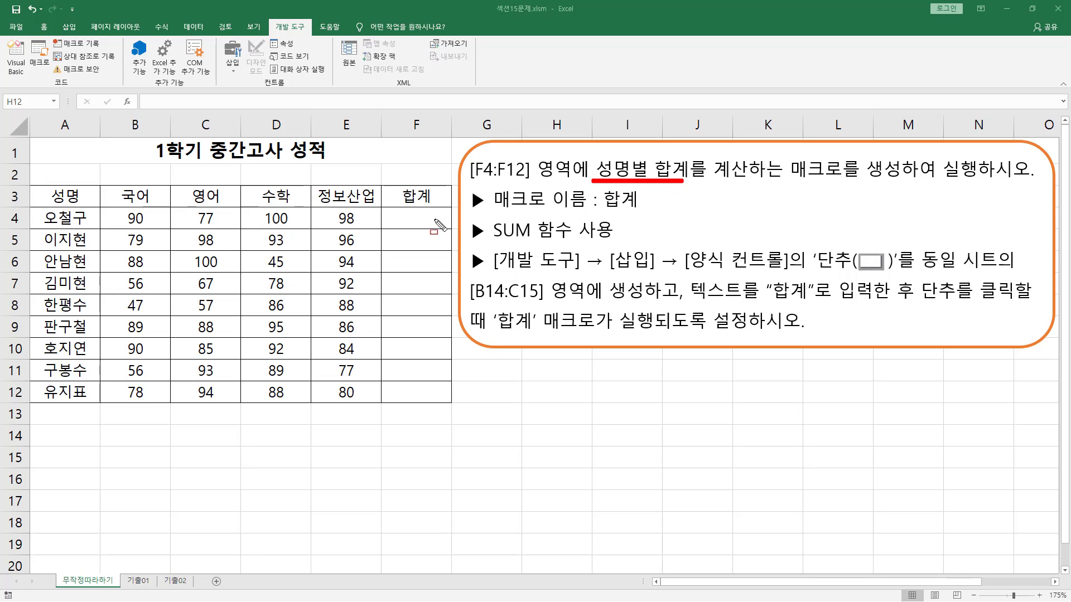
pyautogui.moveTo(397, 212)
pyautogui.mouseDown()
pyautogui.moveTo(409, 433)
pyautogui.moveTo(444, 399)
pyautogui.mouseUp()
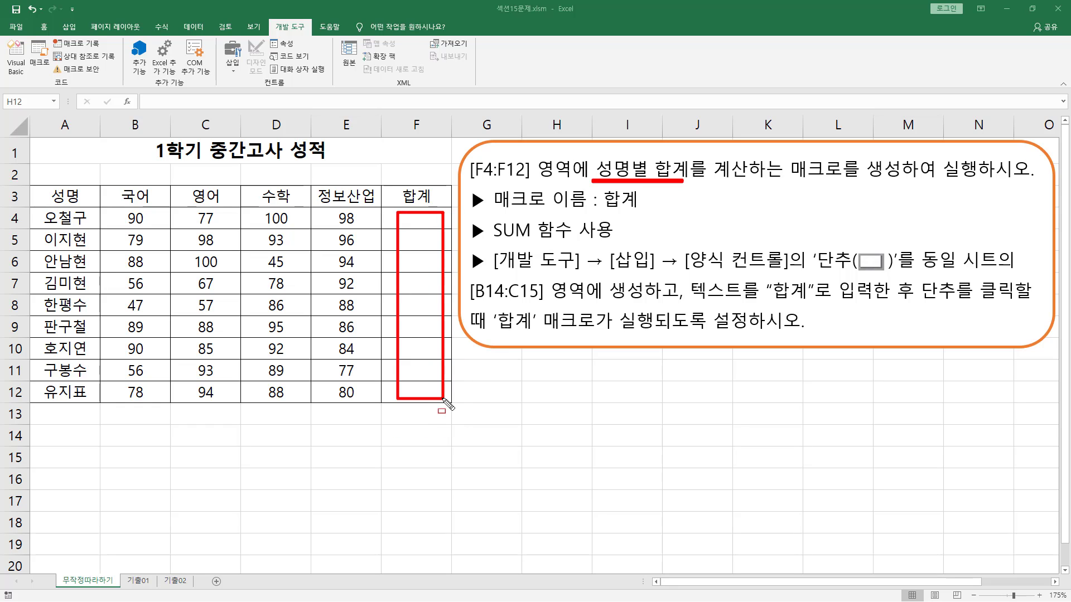
pyautogui.moveTo(111, 209); pyautogui.dragTo(439, 226)
pyautogui.moveTo(121, 231); pyautogui.dragTo(418, 247)
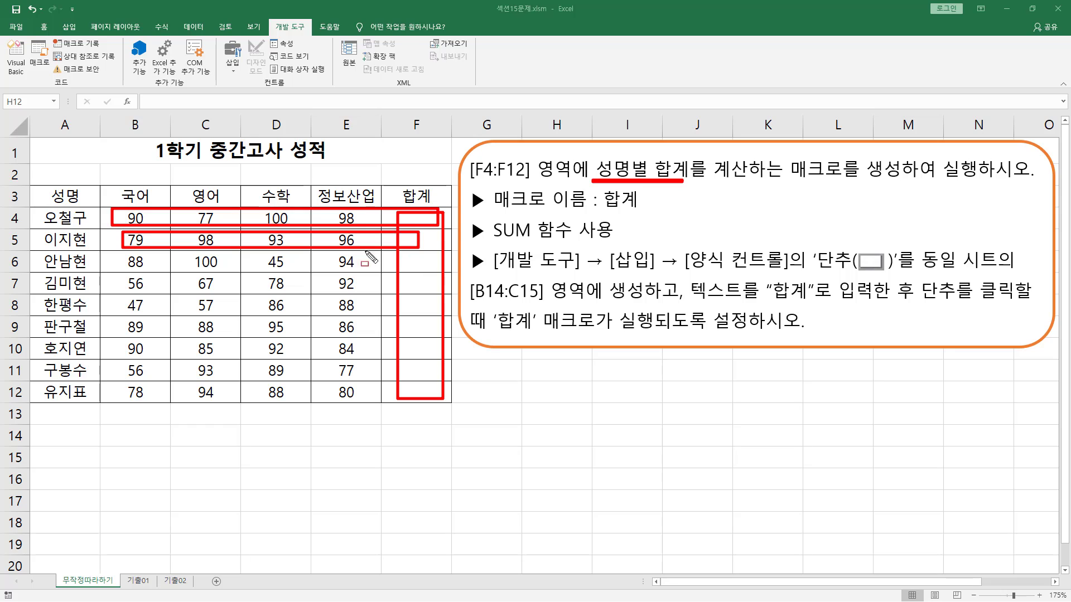
pyautogui.moveTo(117, 254); pyautogui.dragTo(425, 271)
pyautogui.moveTo(121, 274)
pyautogui.mouseDown()
pyautogui.moveTo(139, 289)
pyautogui.moveTo(415, 291)
pyautogui.mouseUp()
pyautogui.press('Escape')
pyautogui.hotkey('ctrl', '2')
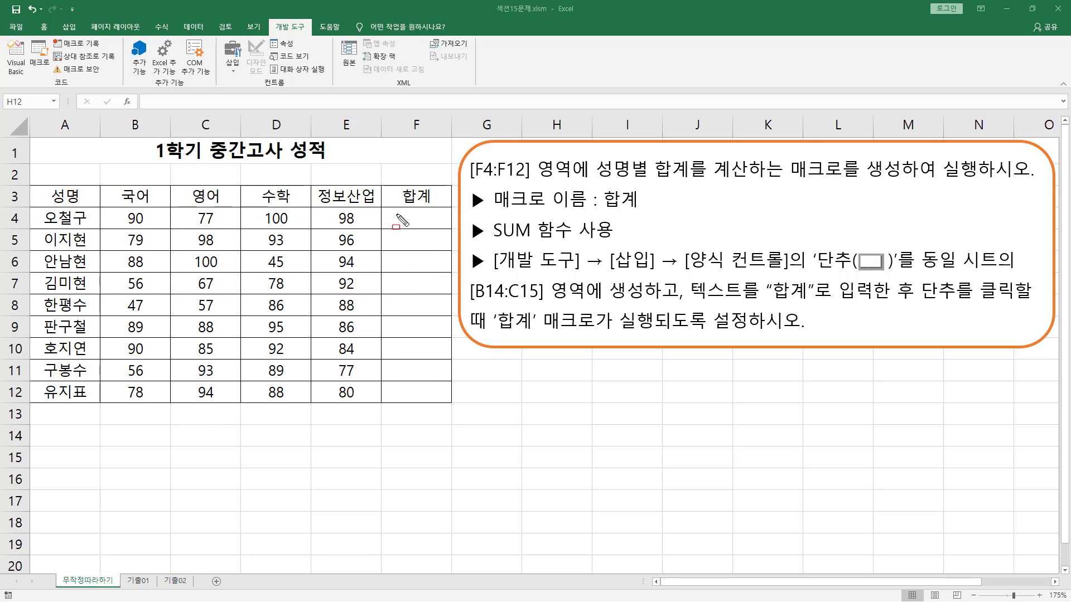
pyautogui.moveTo(396, 210); pyautogui.dragTo(431, 392)
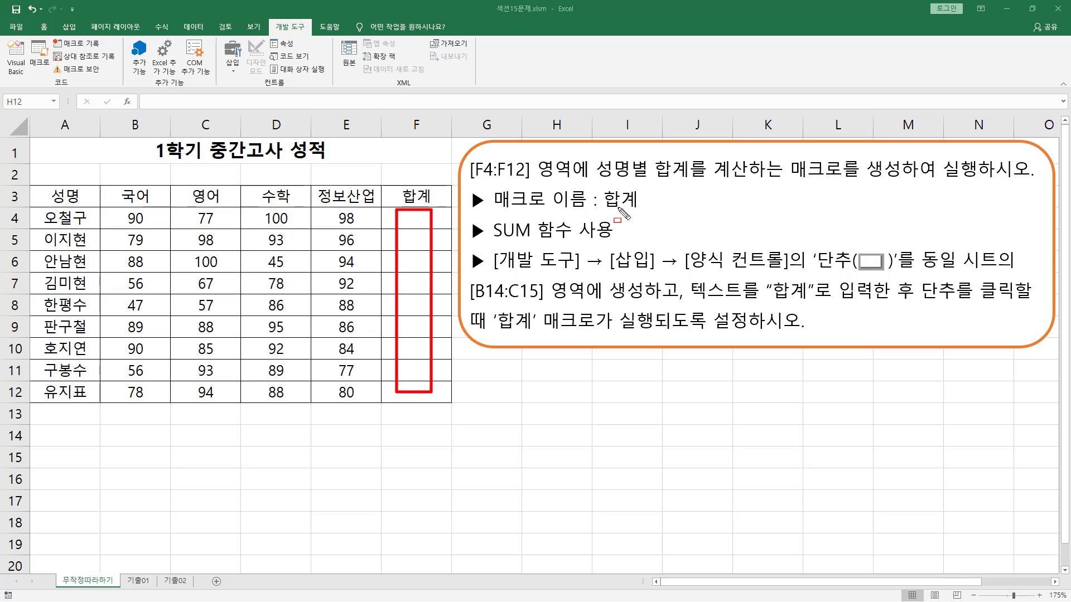
pyautogui.moveTo(597, 186); pyautogui.dragTo(645, 212)
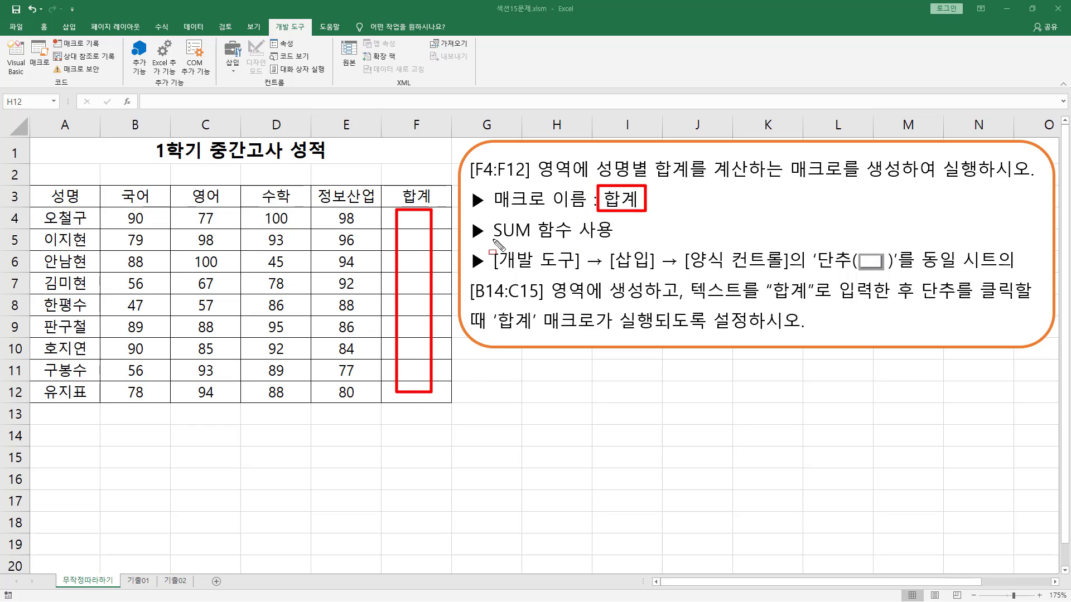
pyautogui.moveTo(489, 244); pyautogui.dragTo(615, 243)
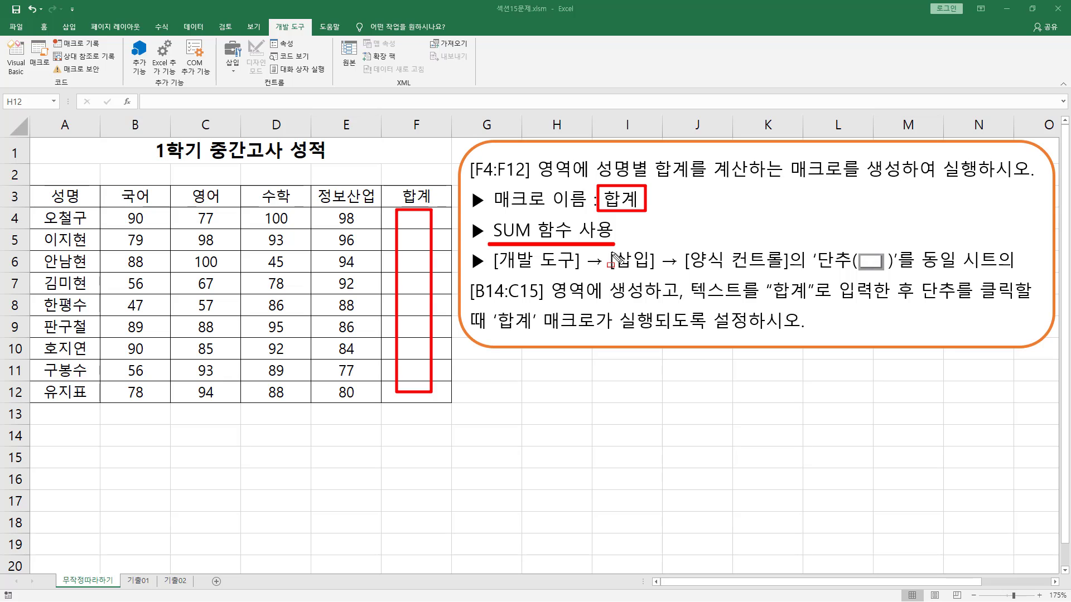
pyautogui.moveTo(489, 273)
pyautogui.mouseDown()
pyautogui.moveTo(790, 282)
pyautogui.moveTo(828, 266)
pyautogui.moveTo(899, 279)
pyautogui.mouseUp()
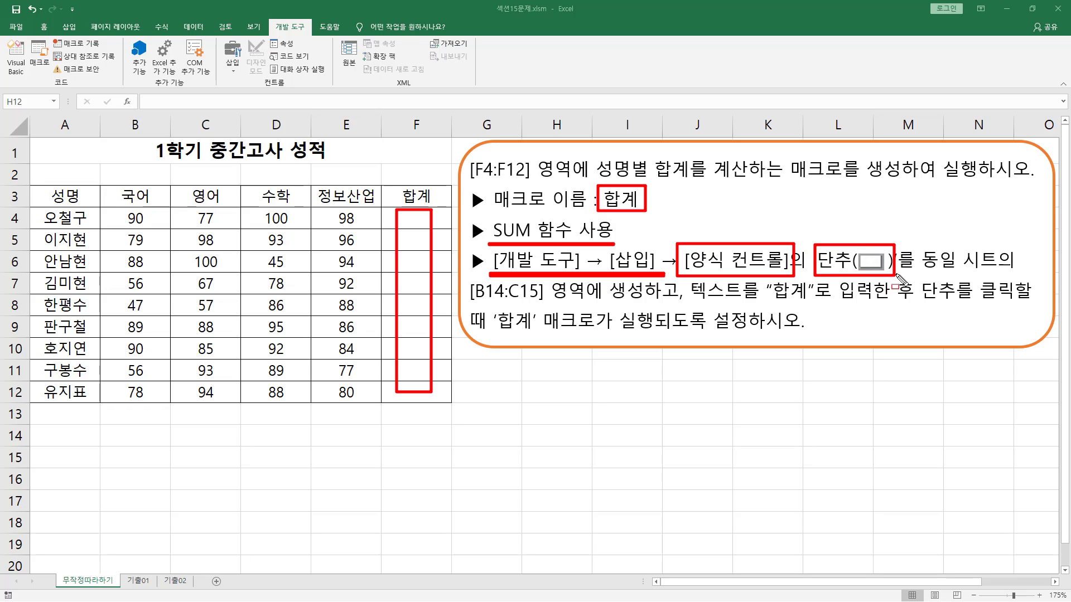
pyautogui.moveTo(469, 303); pyautogui.dragTo(544, 303)
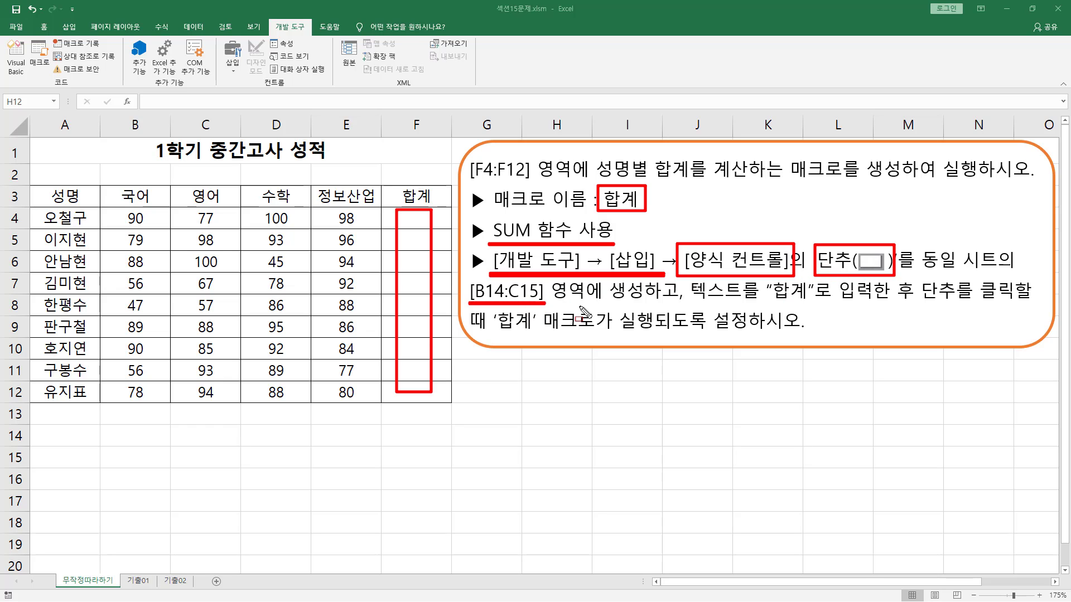
pyautogui.moveTo(768, 302); pyautogui.dragTo(807, 302)
pyautogui.moveTo(977, 301); pyautogui.dragTo(1031, 301)
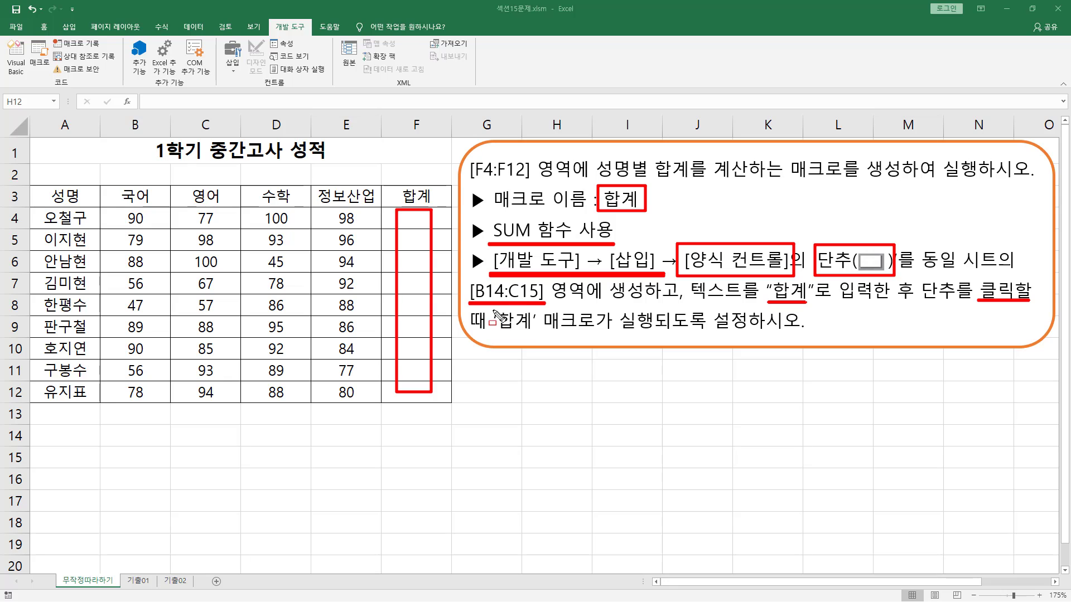
pyautogui.moveTo(492, 310)
pyautogui.mouseDown()
pyautogui.moveTo(527, 340)
pyautogui.moveTo(771, 332)
pyautogui.mouseUp()
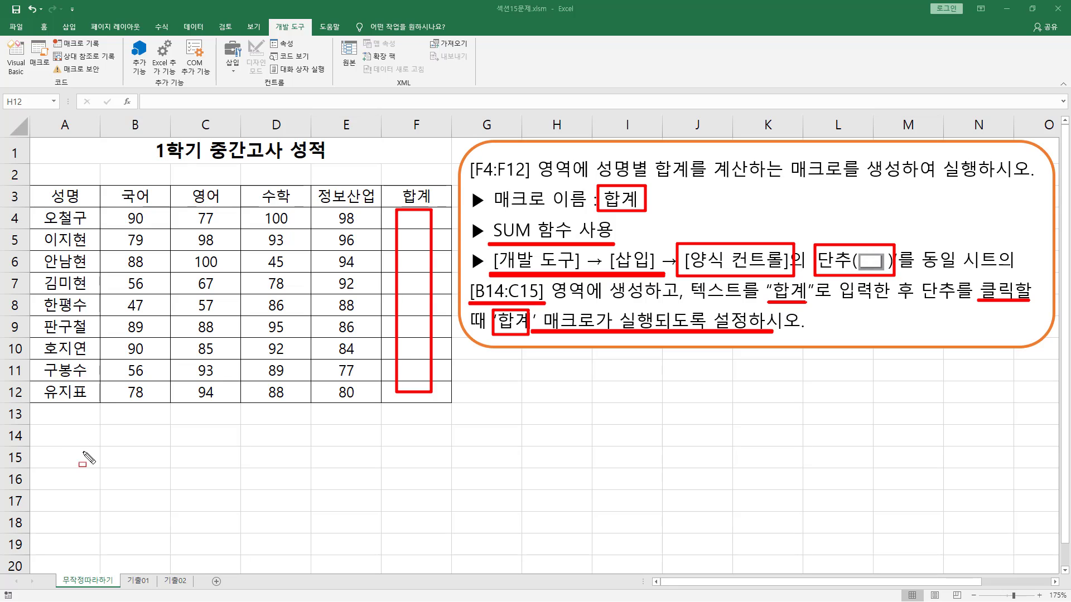
pyautogui.moveTo(101, 425)
pyautogui.mouseDown()
pyautogui.moveTo(115, 449)
pyautogui.moveTo(192, 473)
pyautogui.moveTo(238, 469)
pyautogui.mouseUp()
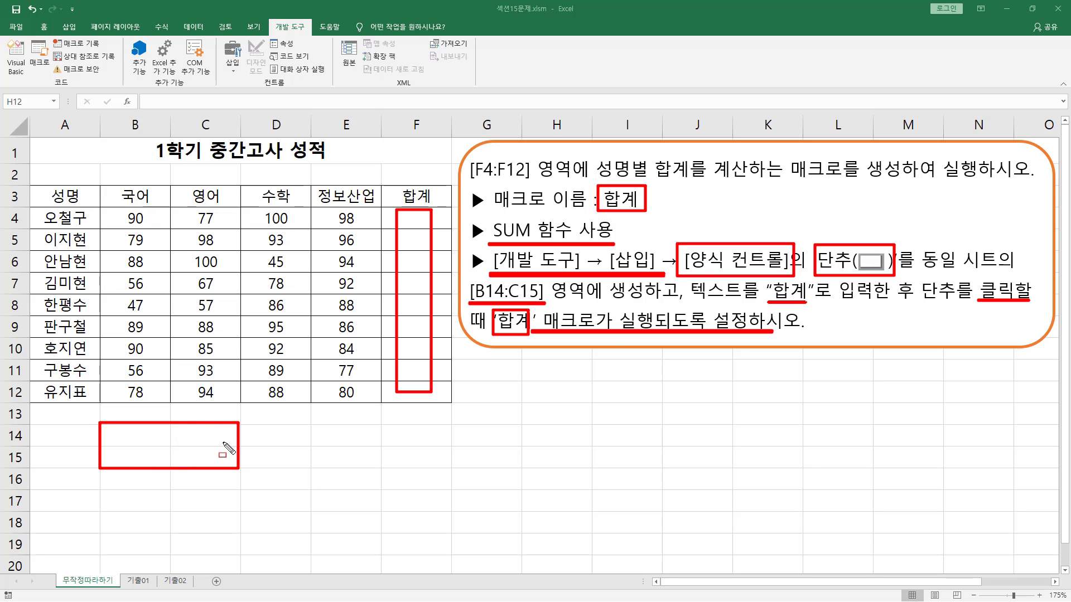
pyautogui.press('Escape')
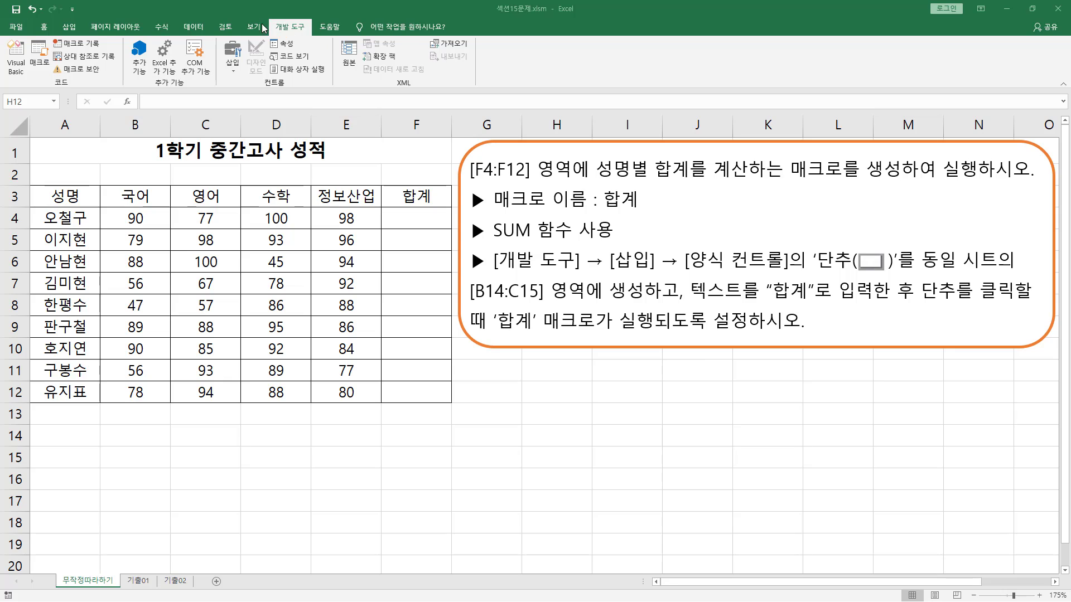
# Insert a 양식 컨트롤 (form control) button that exactly covers cells B14:C15.
pyautogui.moveTo(273, 21); pyautogui.dragTo(317, 32)
pyautogui.moveTo(220, 37); pyautogui.dragTo(251, 71)
pyautogui.press('Escape')
pyautogui.click(230, 68)
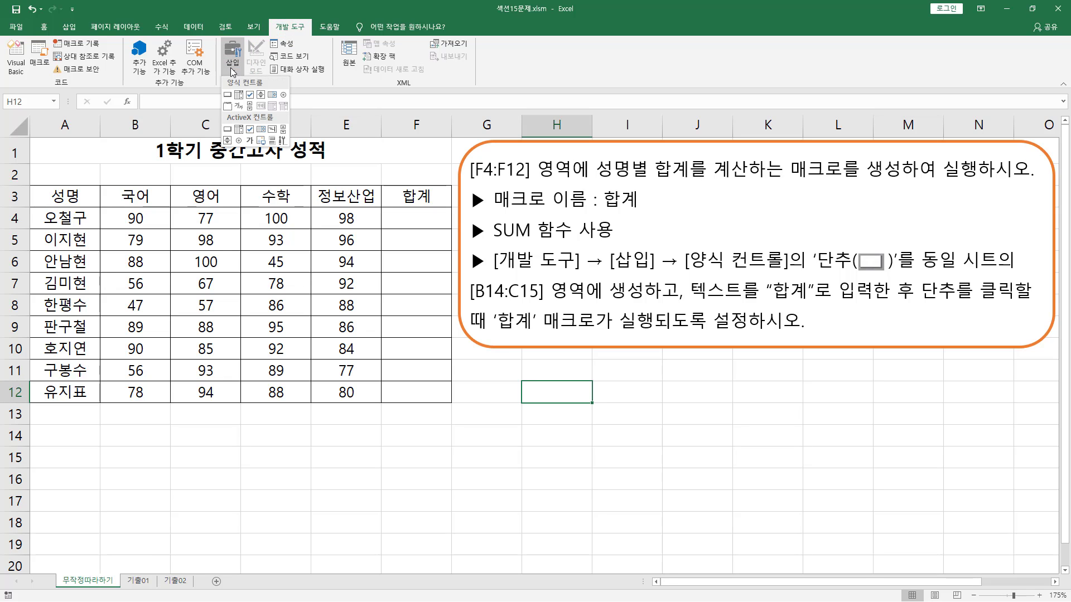
pyautogui.moveTo(221, 77)
pyautogui.mouseDown()
pyautogui.moveTo(254, 101)
pyautogui.moveTo(291, 108)
pyautogui.mouseUp()
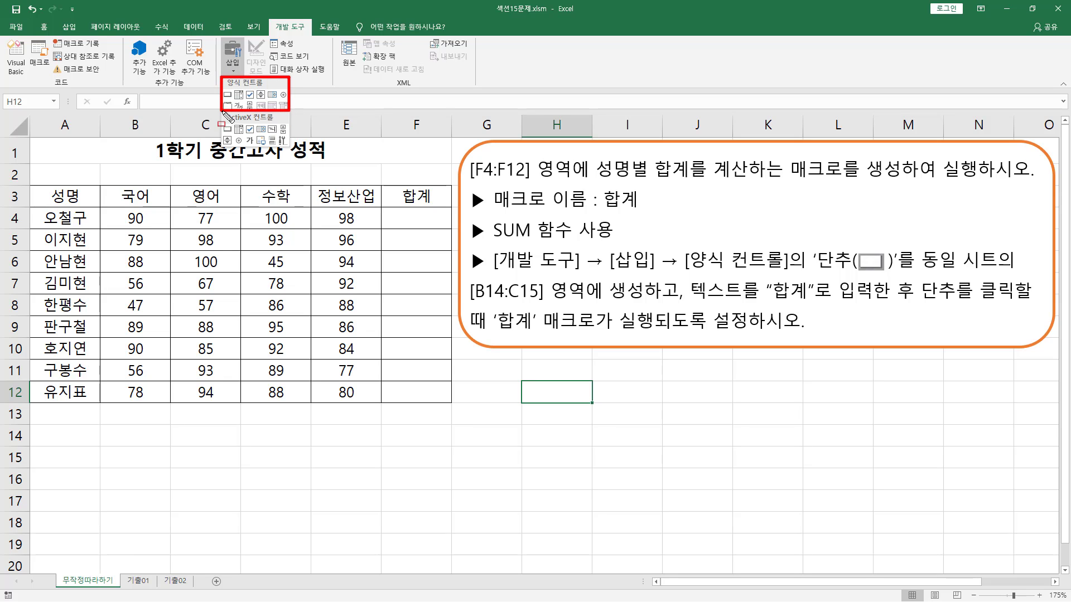
pyautogui.moveTo(223, 112); pyautogui.dragTo(290, 147)
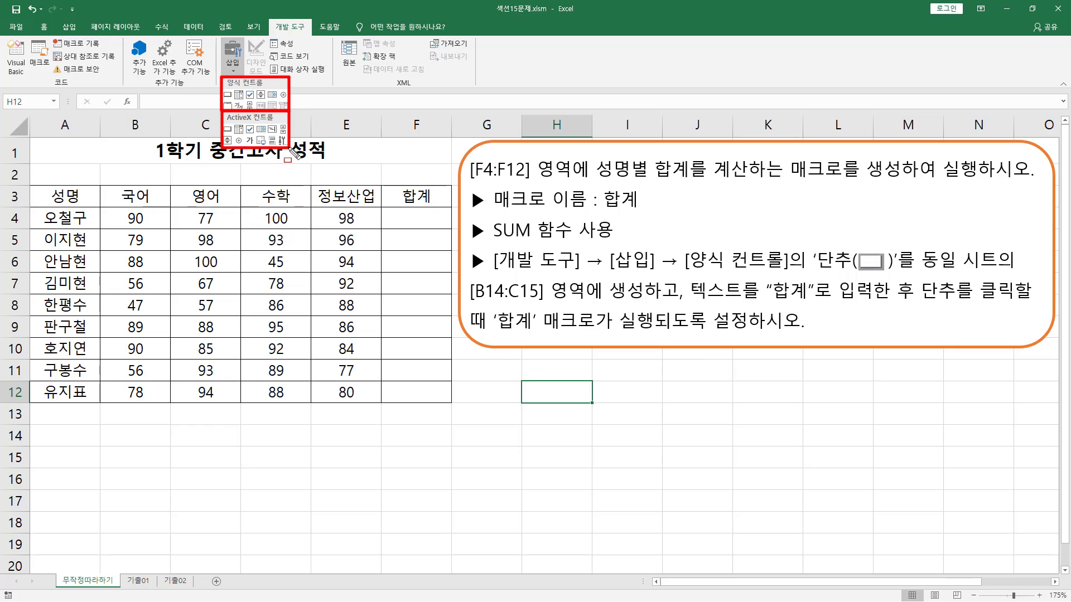
pyautogui.press('Escape')
pyautogui.click(233, 58)
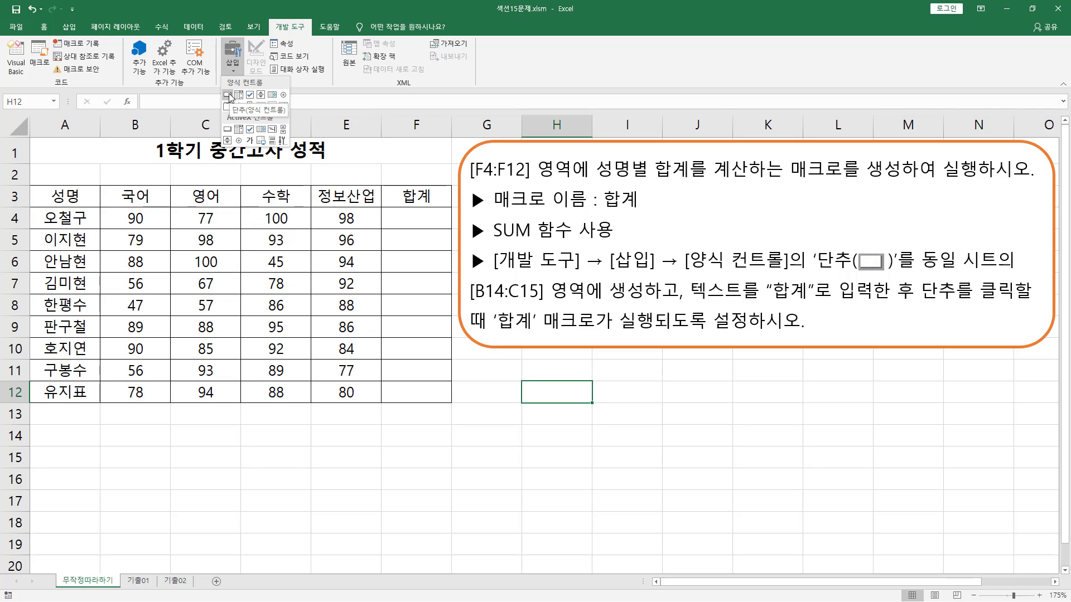
pyautogui.click(228, 95)
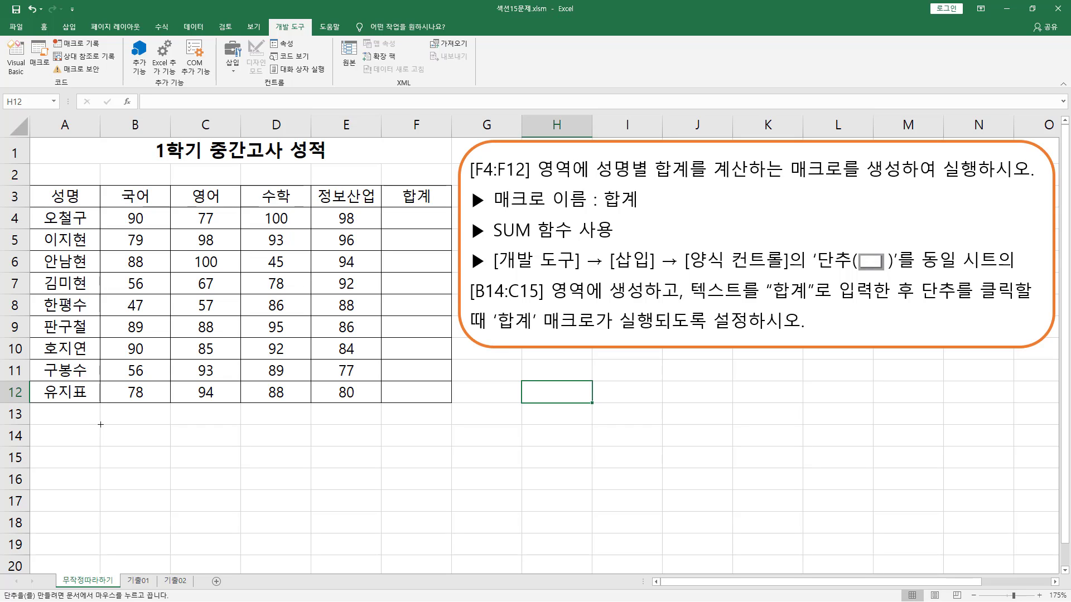
pyautogui.moveTo(101, 425)
pyautogui.mouseDown()
pyautogui.moveTo(124, 449)
pyautogui.moveTo(168, 464)
pyautogui.moveTo(213, 462)
pyautogui.mouseUp()
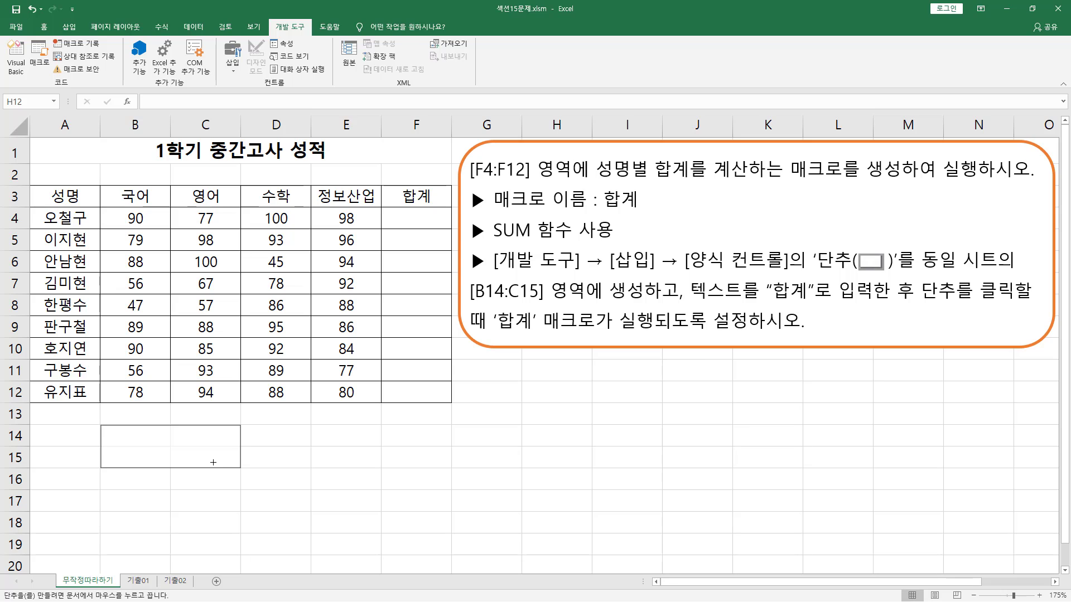
pyautogui.moveTo(213, 463); pyautogui.dragTo(213, 463)
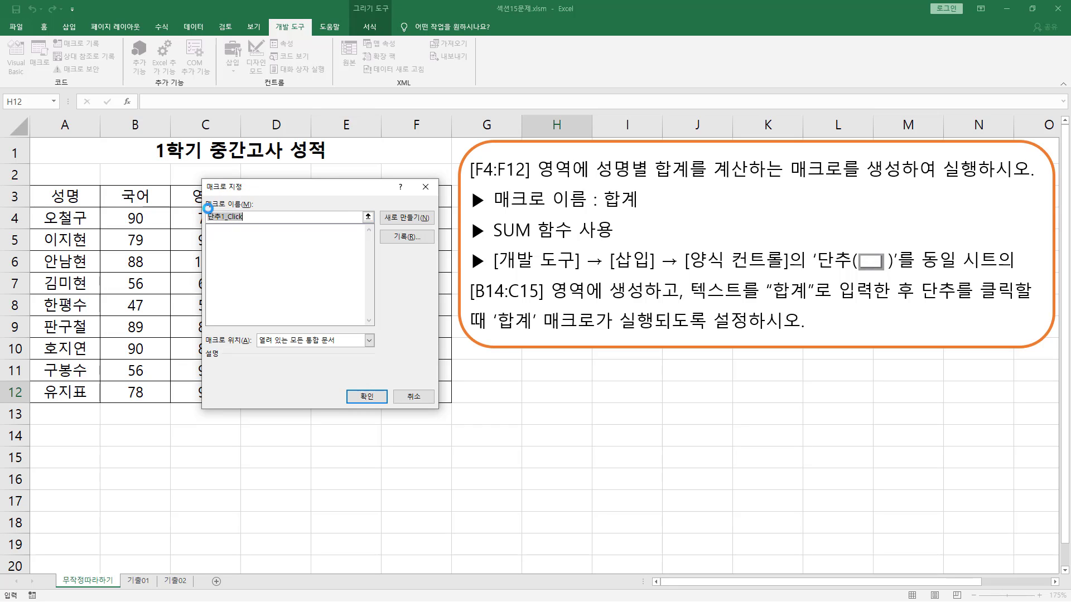
# Name the button's macro 합계 and start recording it in the current workbook.
pyautogui.click(266, 219)
pyautogui.press('BackSpace')
pyautogui.press('BackSpace')
pyautogui.write('합')
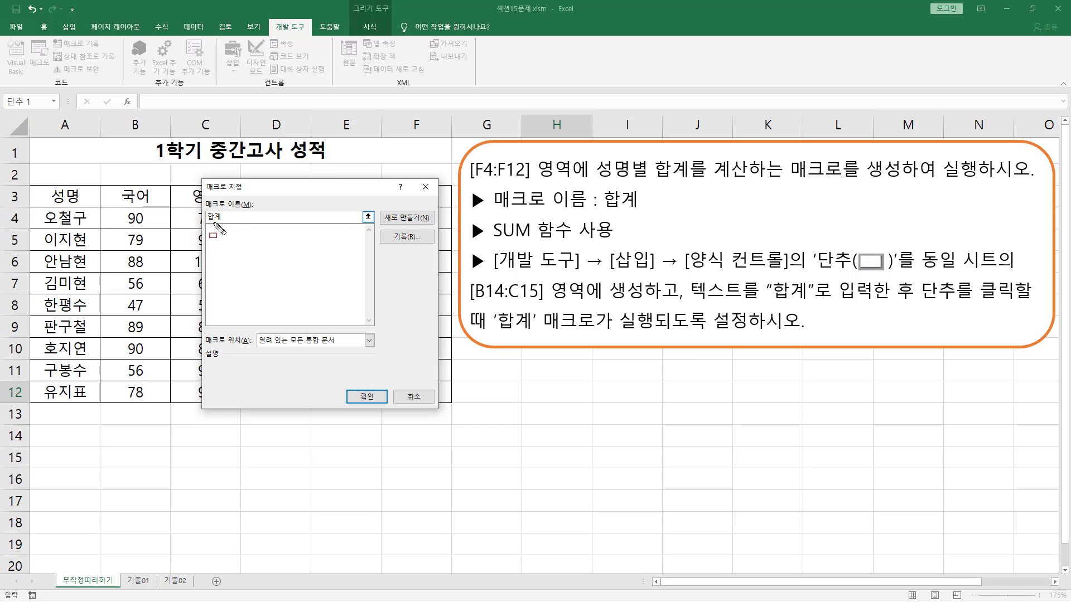
pyautogui.moveTo(204, 222); pyautogui.dragTo(225, 223)
pyautogui.moveTo(381, 229); pyautogui.dragTo(433, 245)
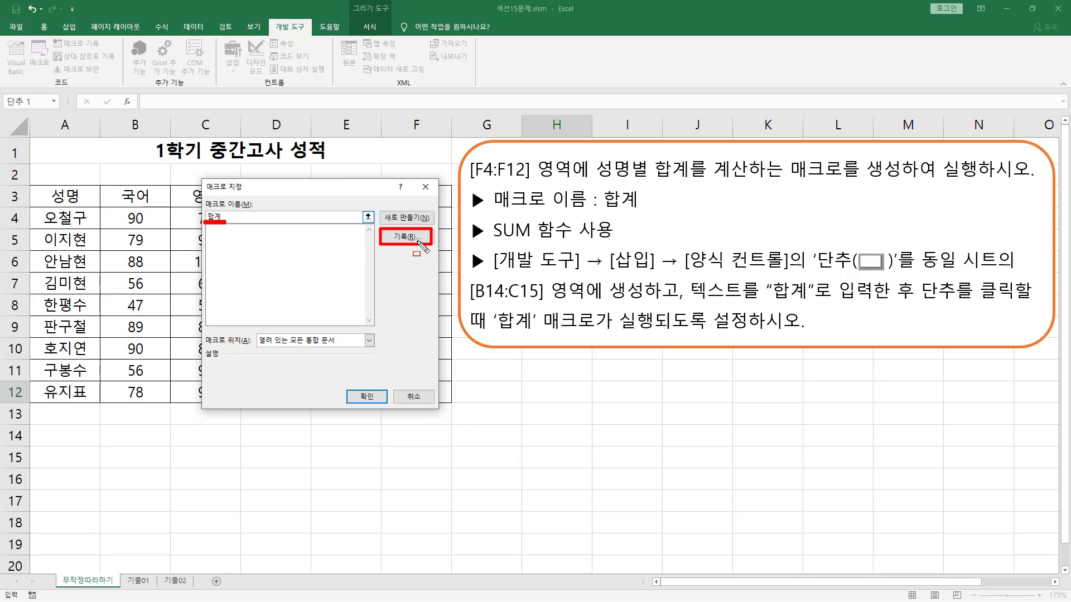
pyautogui.press('Escape')
pyautogui.click(414, 244)
pyautogui.click(411, 238)
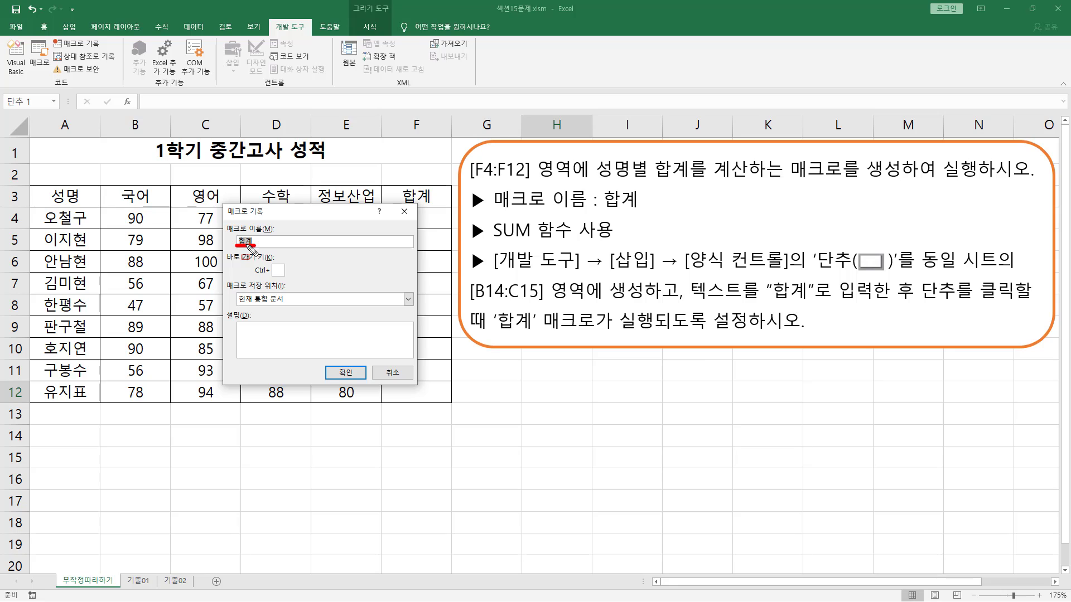
pyautogui.moveTo(226, 251)
pyautogui.mouseDown()
pyautogui.moveTo(234, 279)
pyautogui.moveTo(289, 281)
pyautogui.moveTo(305, 318)
pyautogui.moveTo(349, 321)
pyautogui.moveTo(416, 361)
pyautogui.mouseUp()
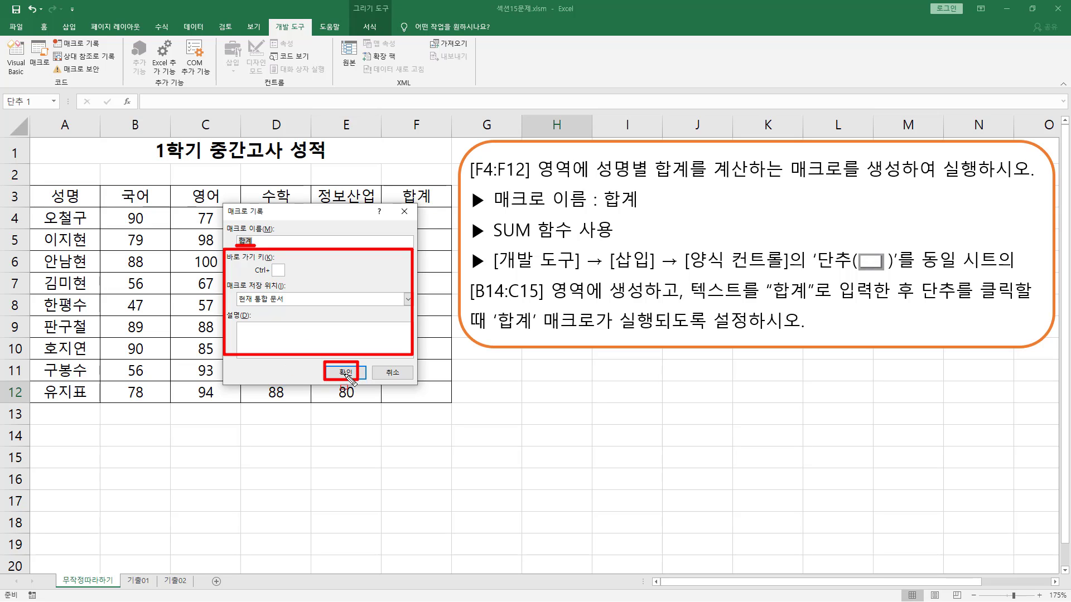
pyautogui.click(343, 377)
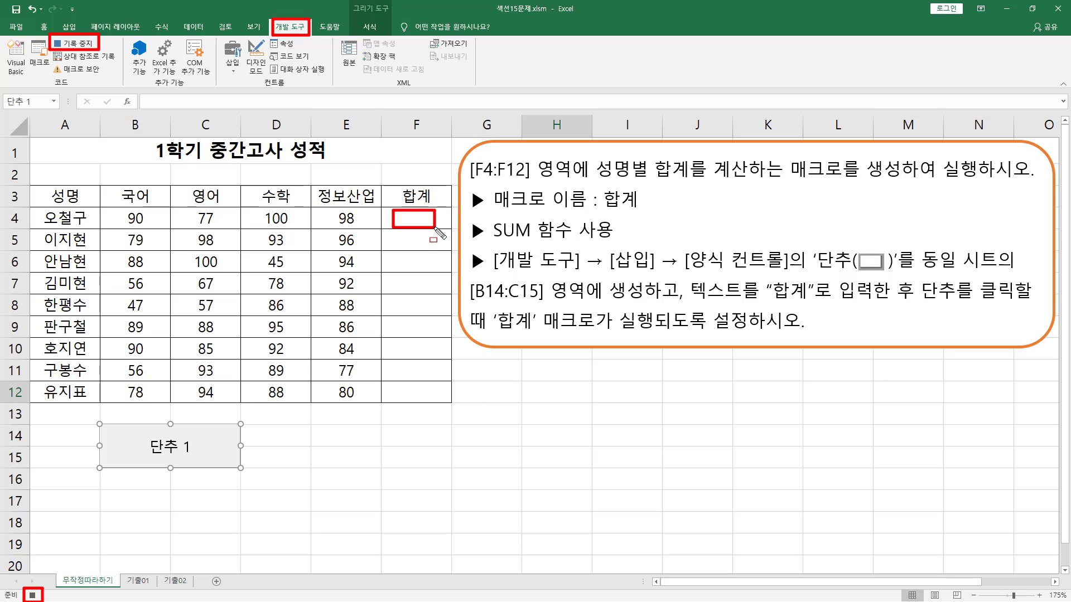
# Enter =SUM(B4:E4) in cell F4 to total the first student's scores.
pyautogui.click(411, 218)
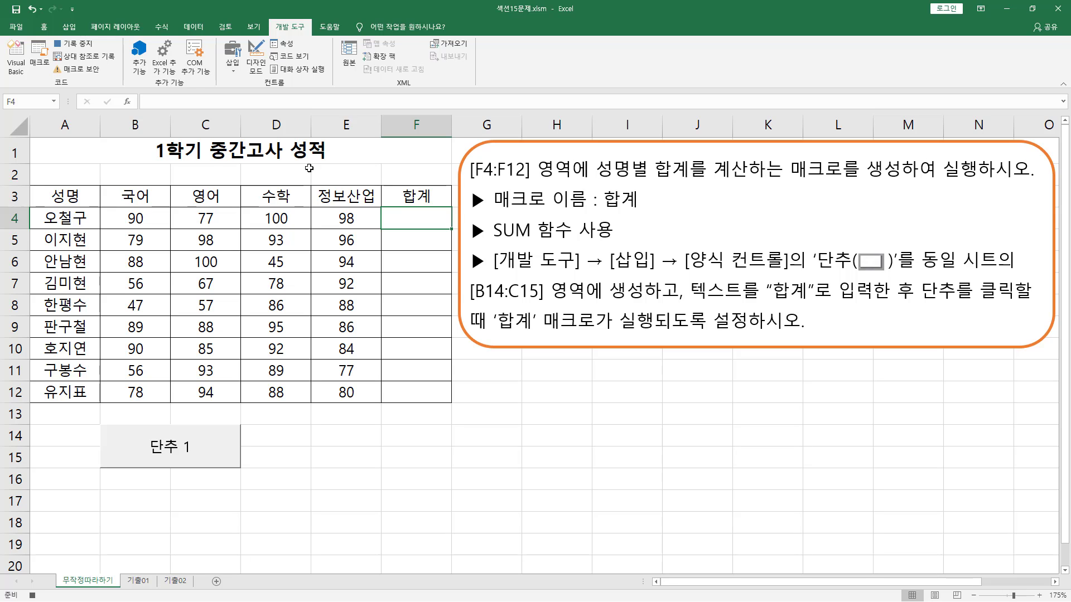
pyautogui.click(163, 29)
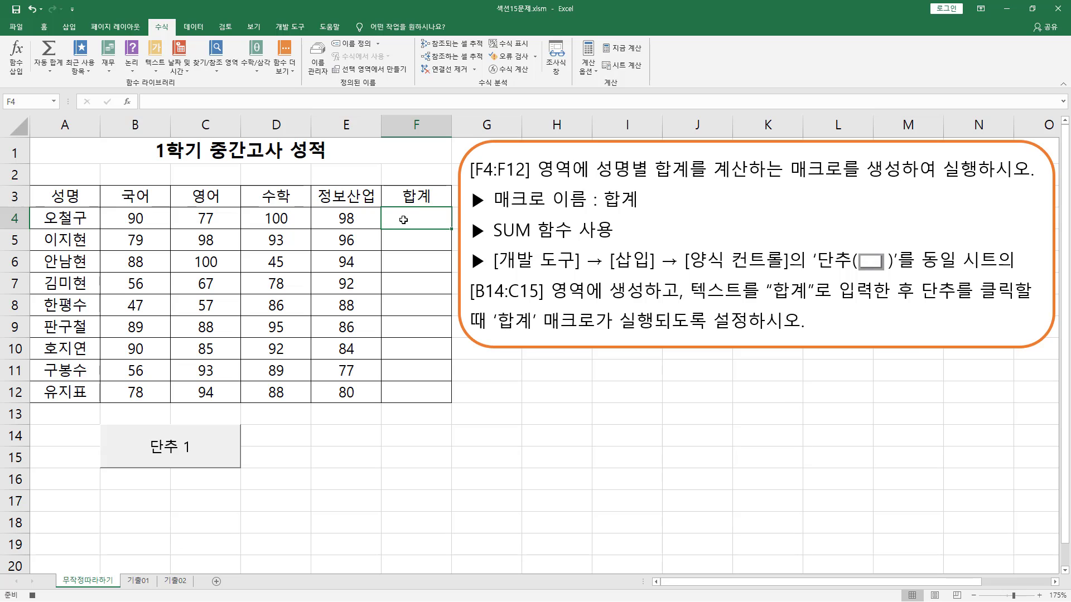
pyautogui.write('=')
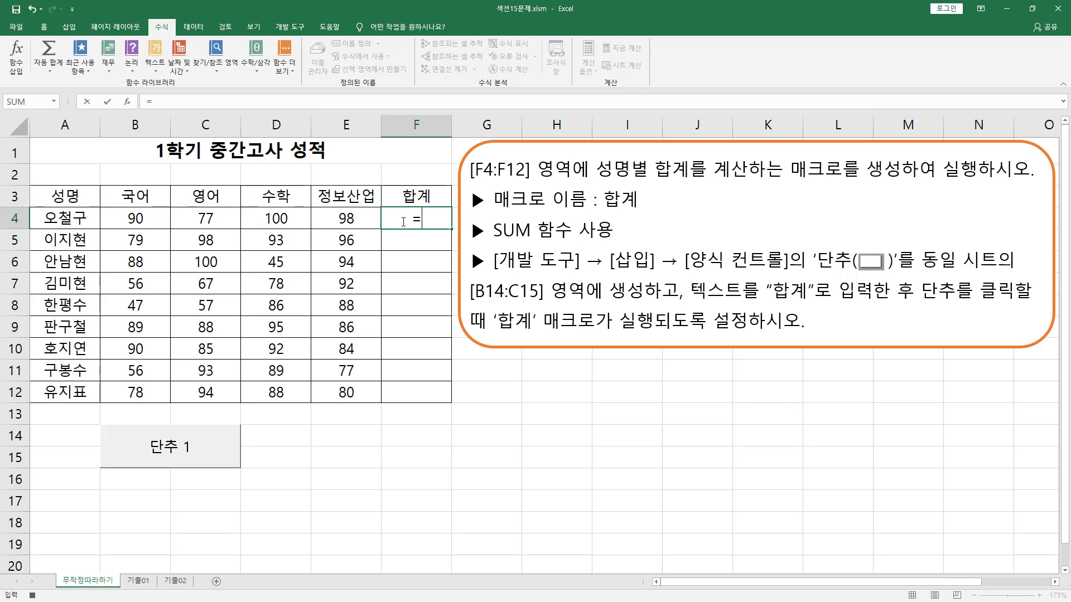
pyautogui.write('su')
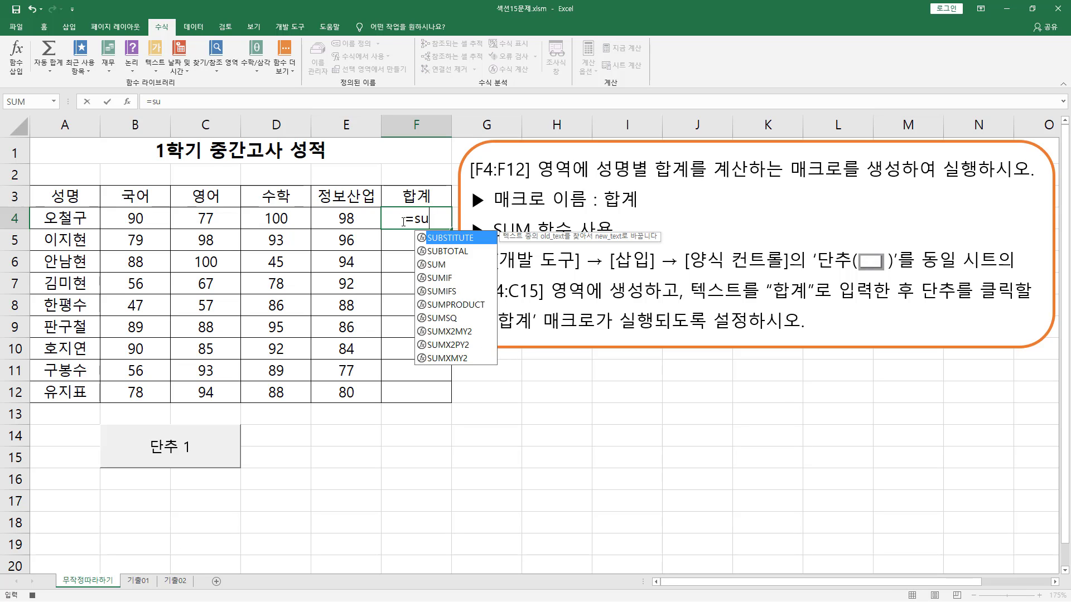
pyautogui.write('m(')
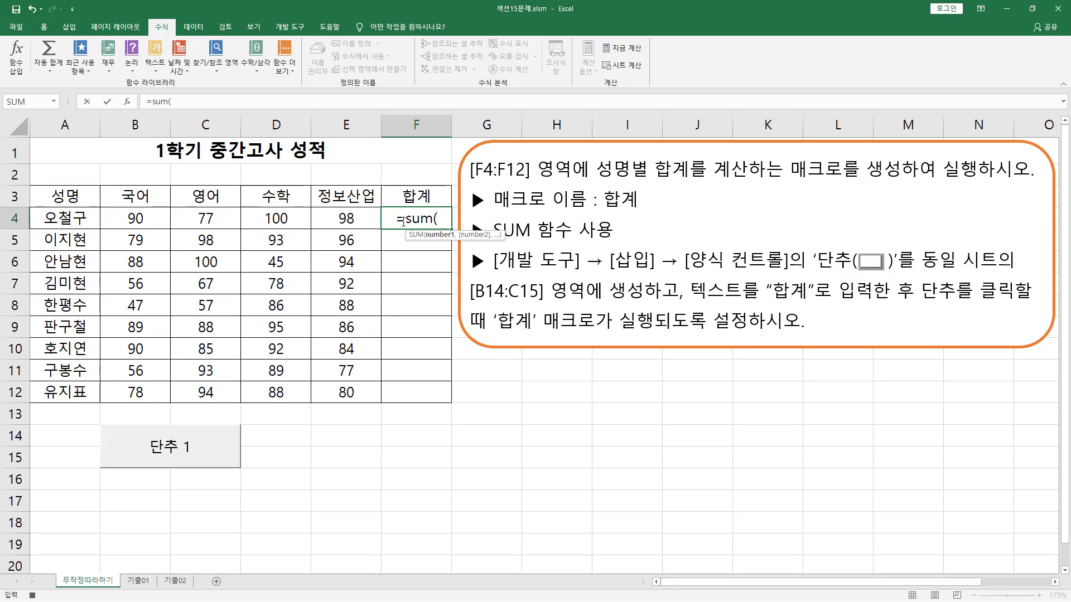
pyautogui.moveTo(135, 218); pyautogui.dragTo(330, 218)
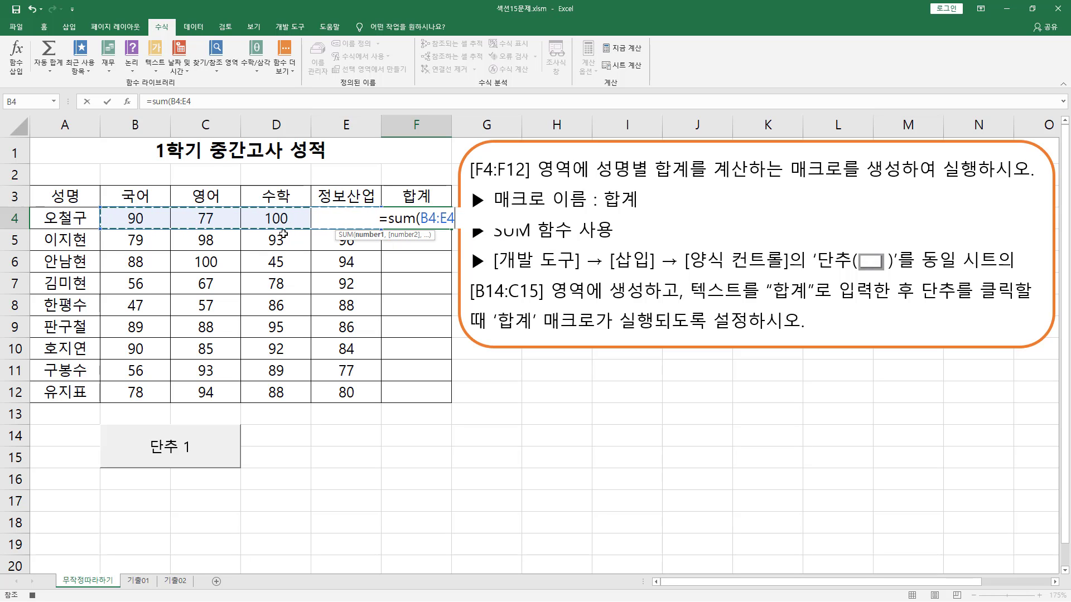
pyautogui.write(')')
pyautogui.press('Return')
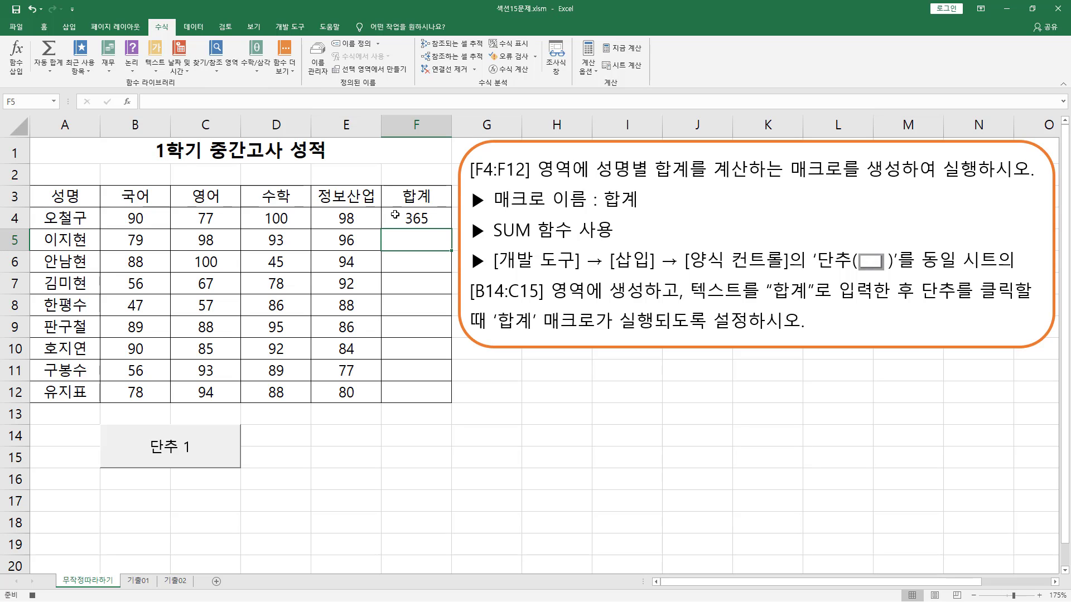
# Fill the SUM formula from F4 down to F12 and deselect the range by selecting cell A17.
pyautogui.click(421, 219)
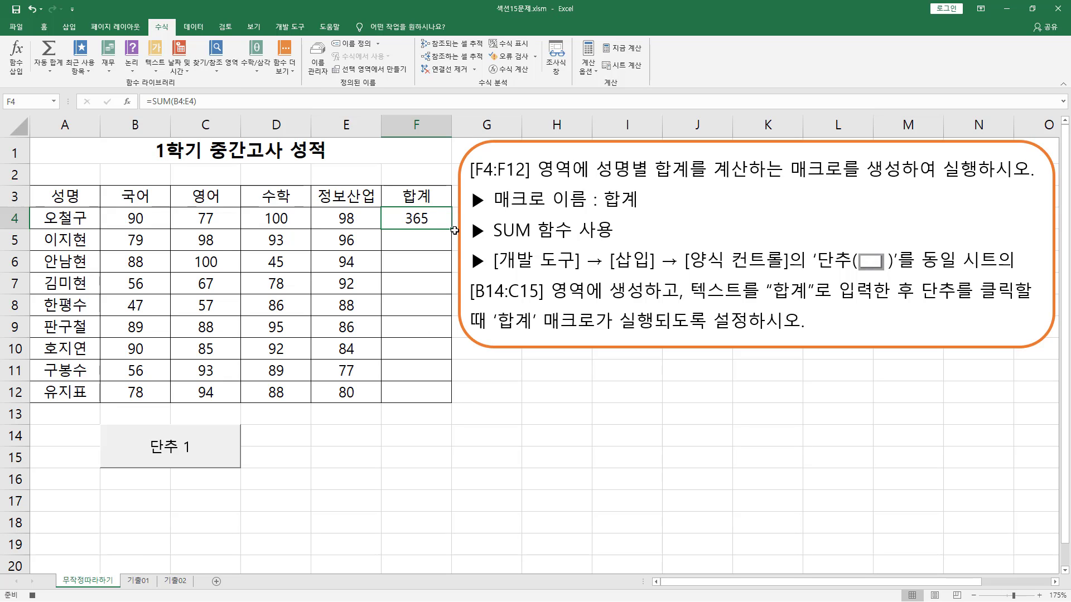
pyautogui.moveTo(452, 229); pyautogui.dragTo(444, 403)
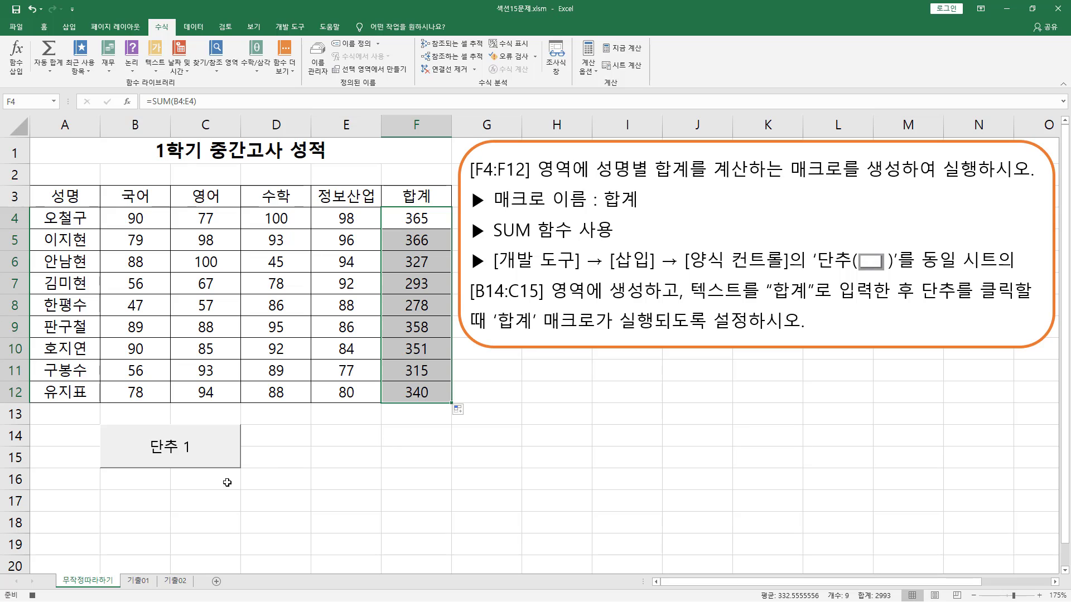
pyautogui.click(68, 506)
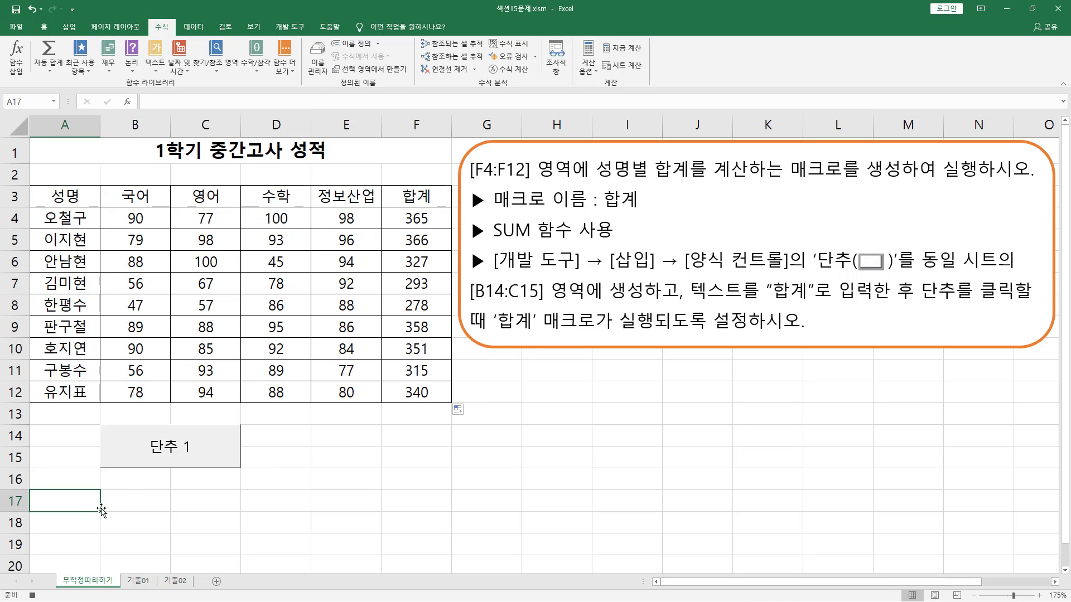
# Stop recording the 합계 macro.
pyautogui.click(32, 596)
pyautogui.click(289, 27)
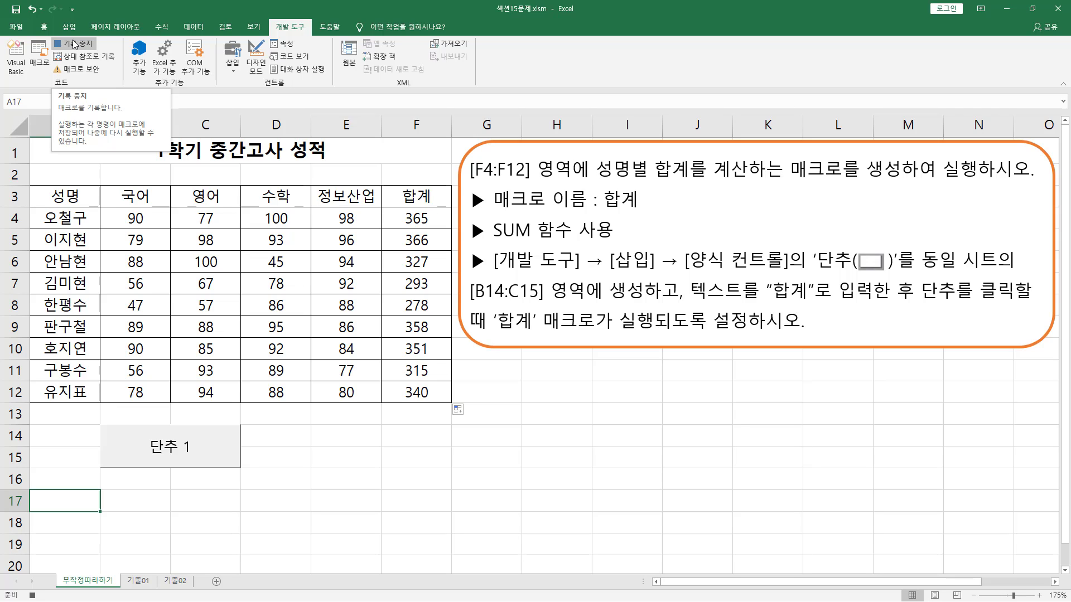
pyautogui.click(73, 43)
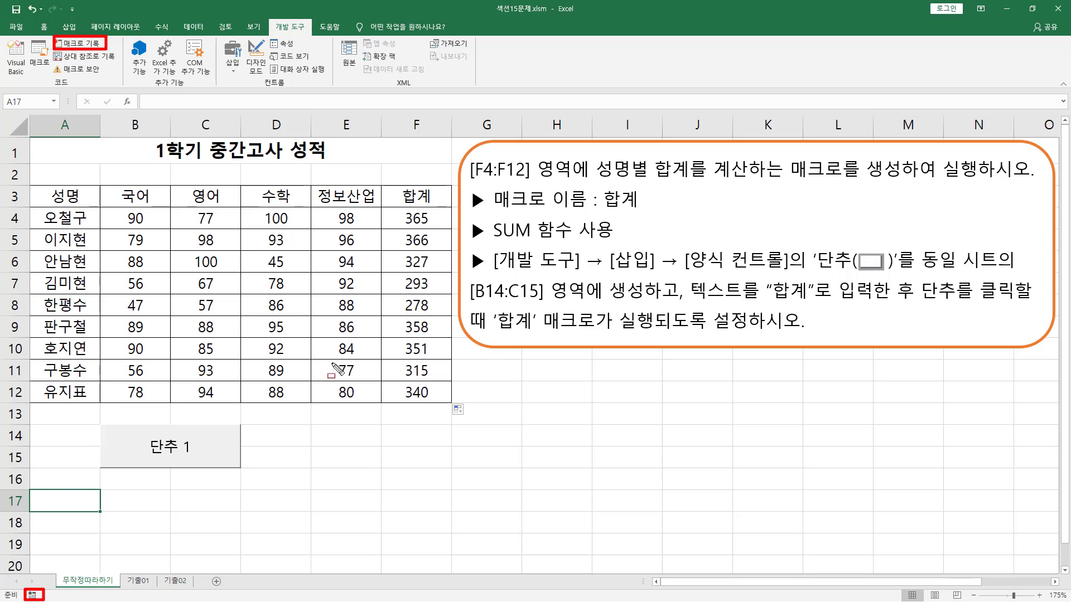
# Clear the totals in F4:F12 and run the macro from the sheet's button to test it.
pyautogui.moveTo(417, 218); pyautogui.dragTo(416, 390)
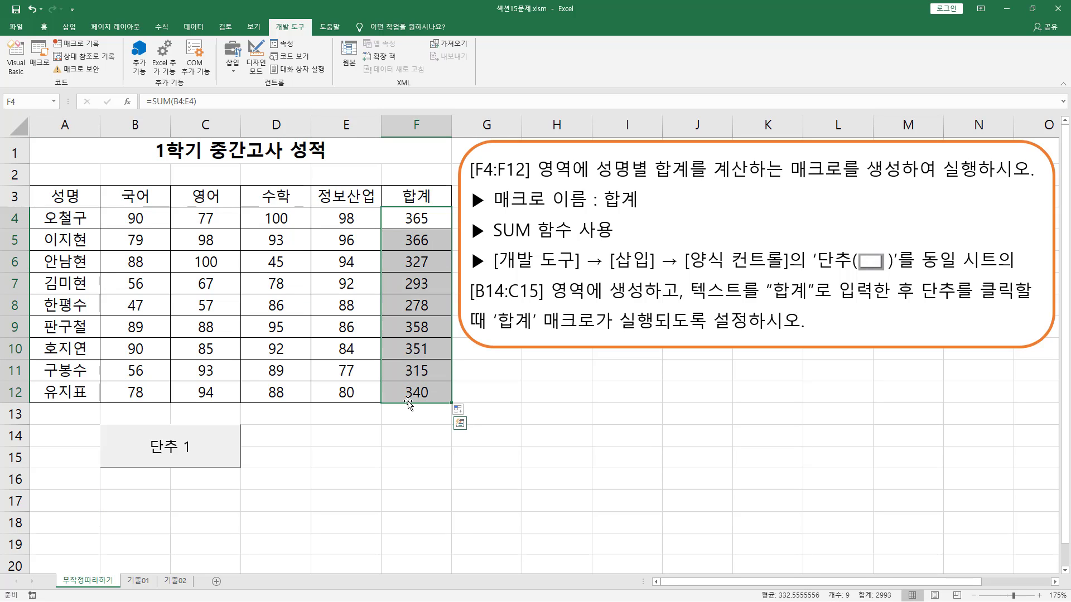
pyautogui.press('Delete')
pyautogui.click(413, 449)
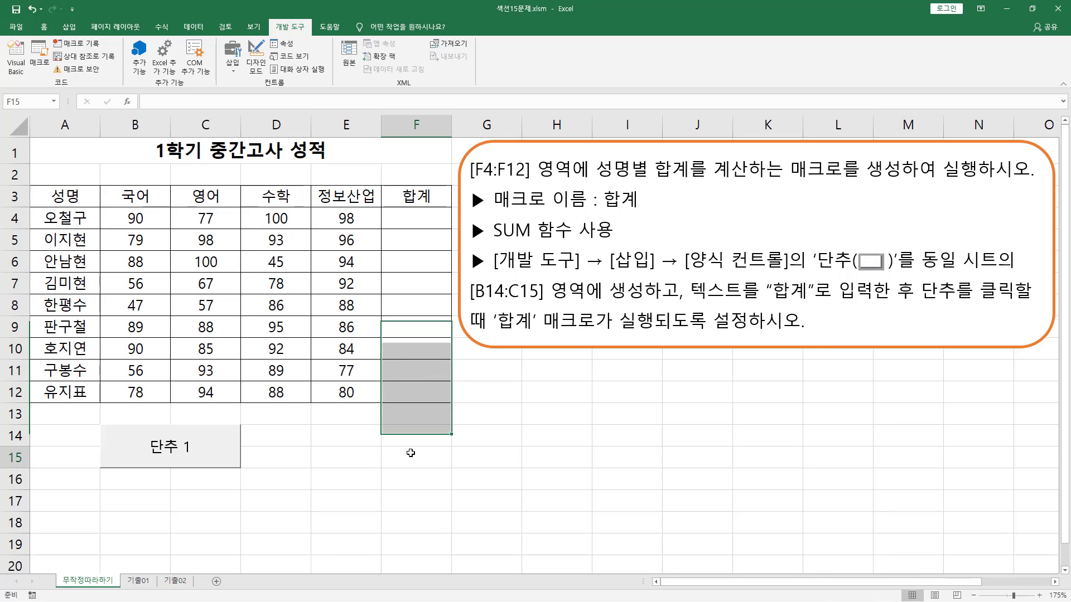
pyautogui.click(174, 452)
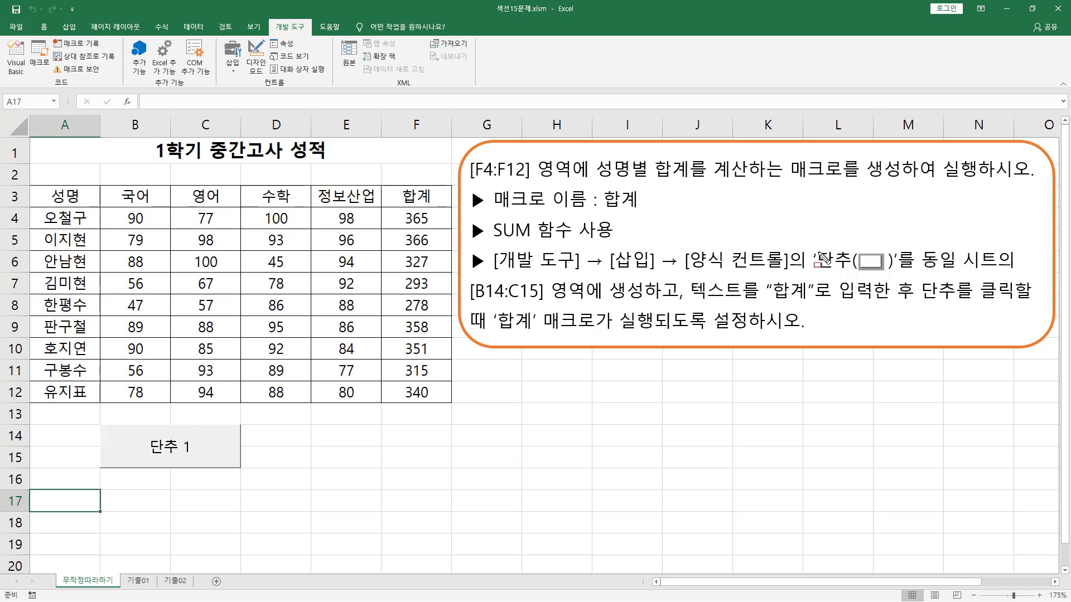
pyautogui.moveTo(816, 248)
pyautogui.mouseDown()
pyautogui.moveTo(840, 268)
pyautogui.moveTo(897, 272)
pyautogui.mouseUp()
pyautogui.moveTo(471, 302)
pyautogui.mouseDown()
pyautogui.moveTo(853, 303)
pyautogui.moveTo(830, 301)
pyautogui.mouseUp()
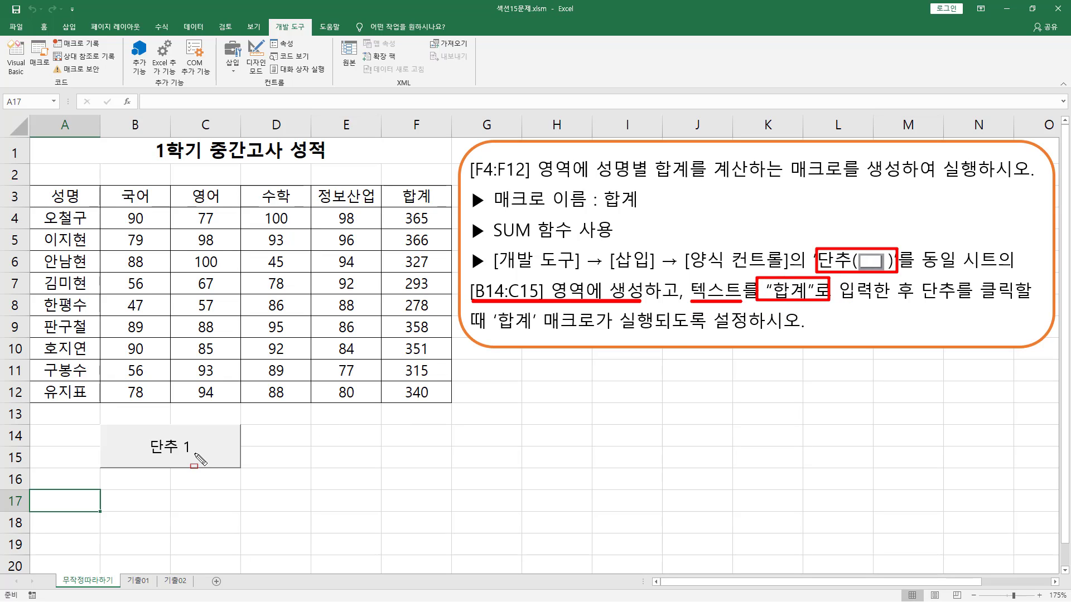
pyautogui.press('Escape')
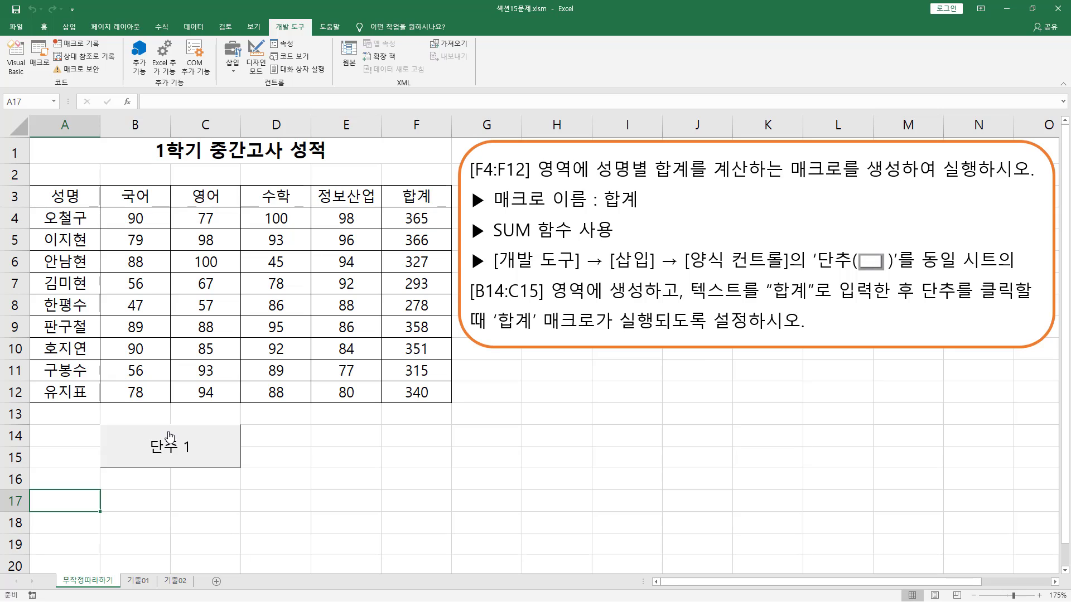
# Replace the form button's label with 합계 and deselect the button.
pyautogui.rightClick(170, 436)
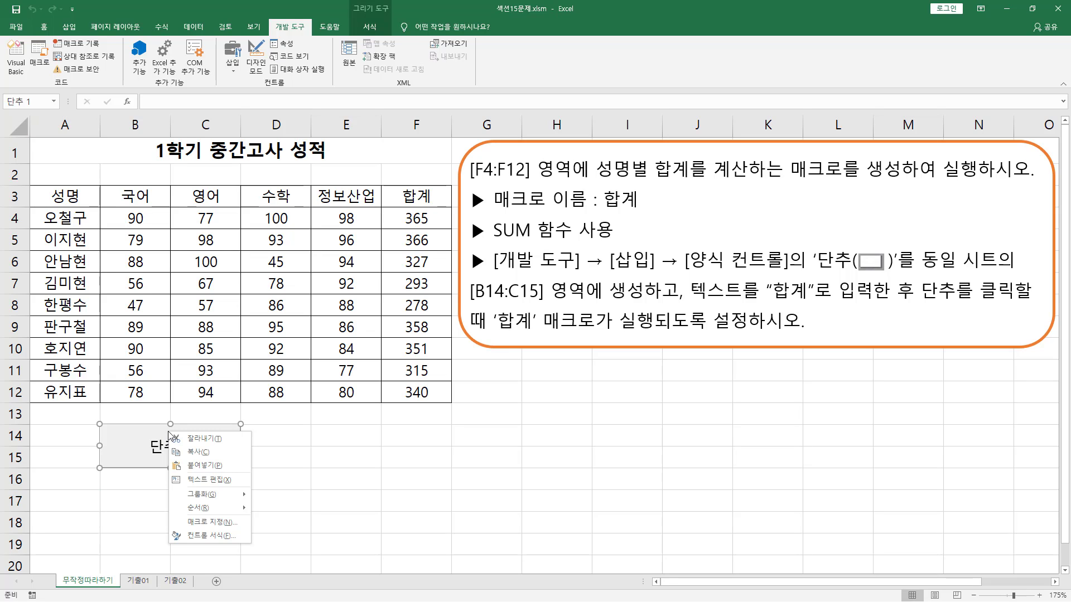
pyautogui.click(209, 481)
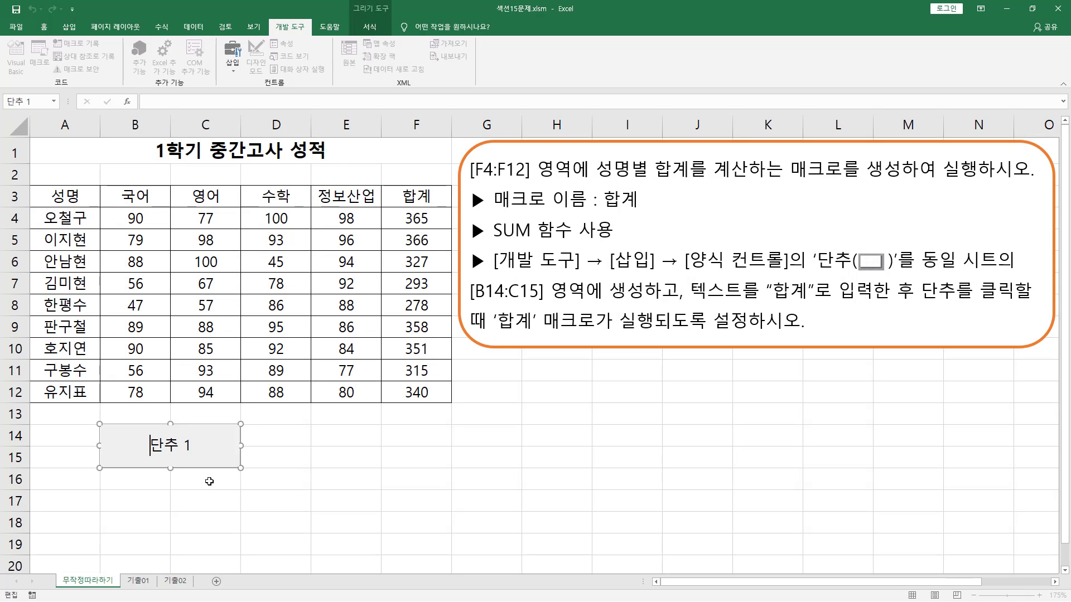
pyautogui.press('Delete')
pyautogui.press('Delete')
pyautogui.press('Delete')
pyautogui.press('Delete')
pyautogui.write('g')
pyautogui.press('BackSpace')
pyautogui.write('합계')
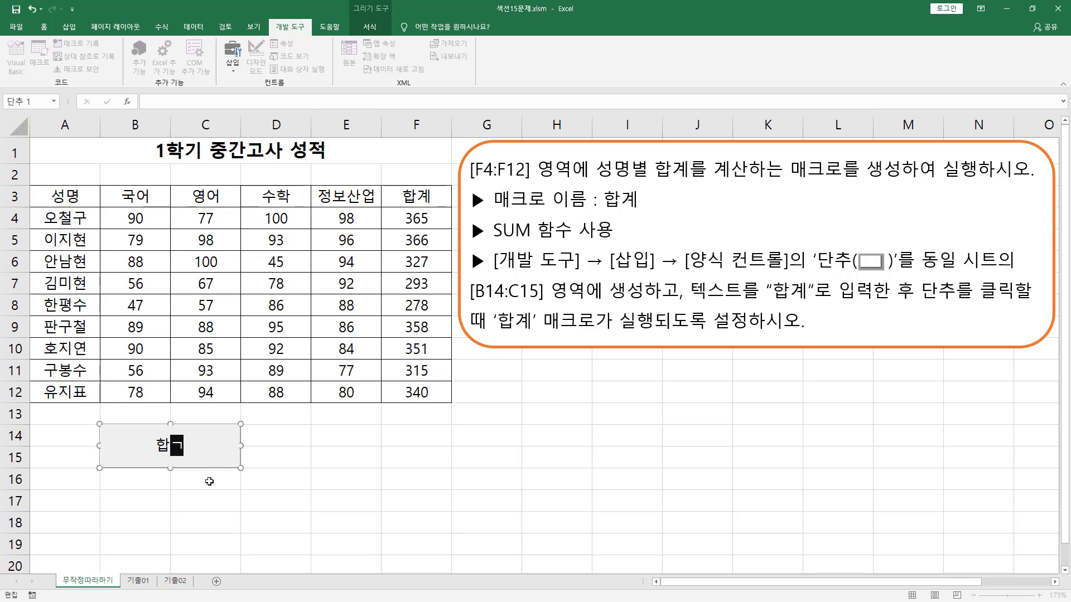
pyautogui.click(303, 474)
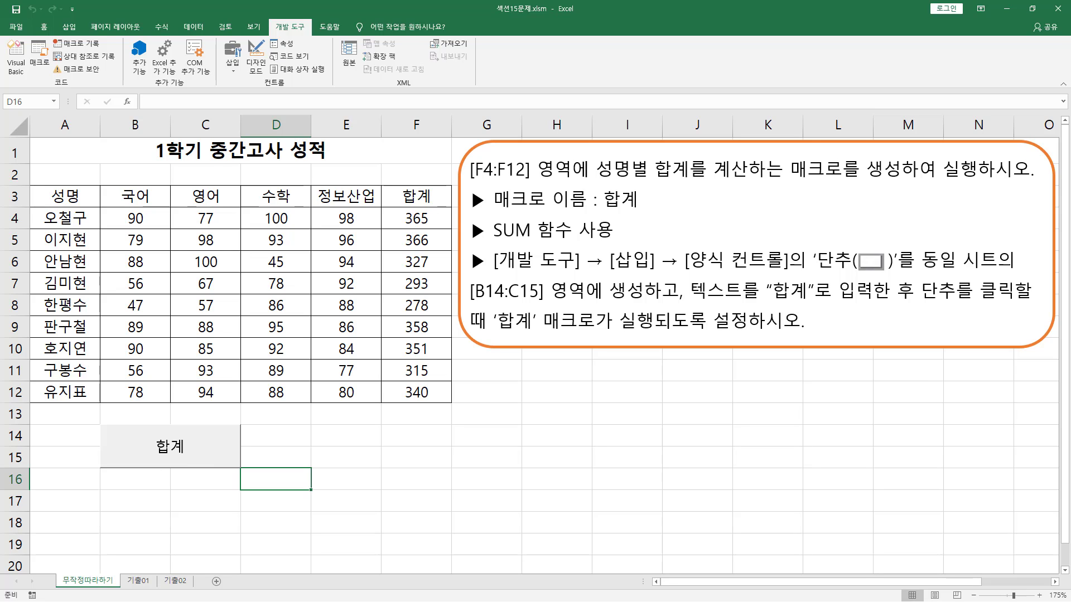
pyautogui.click(528, 448)
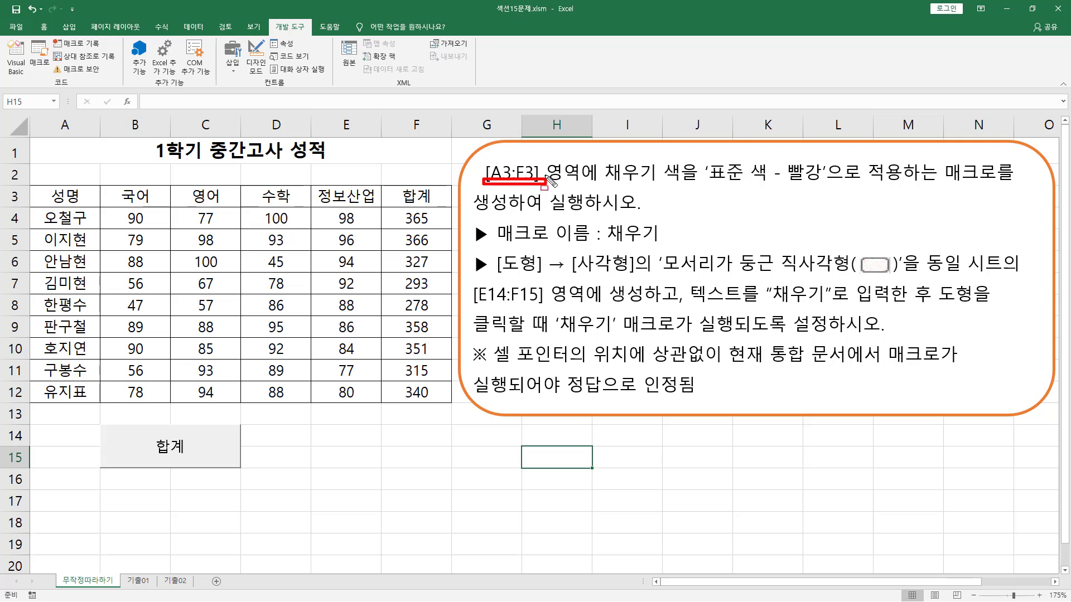
pyautogui.moveTo(483, 162); pyautogui.dragTo(540, 185)
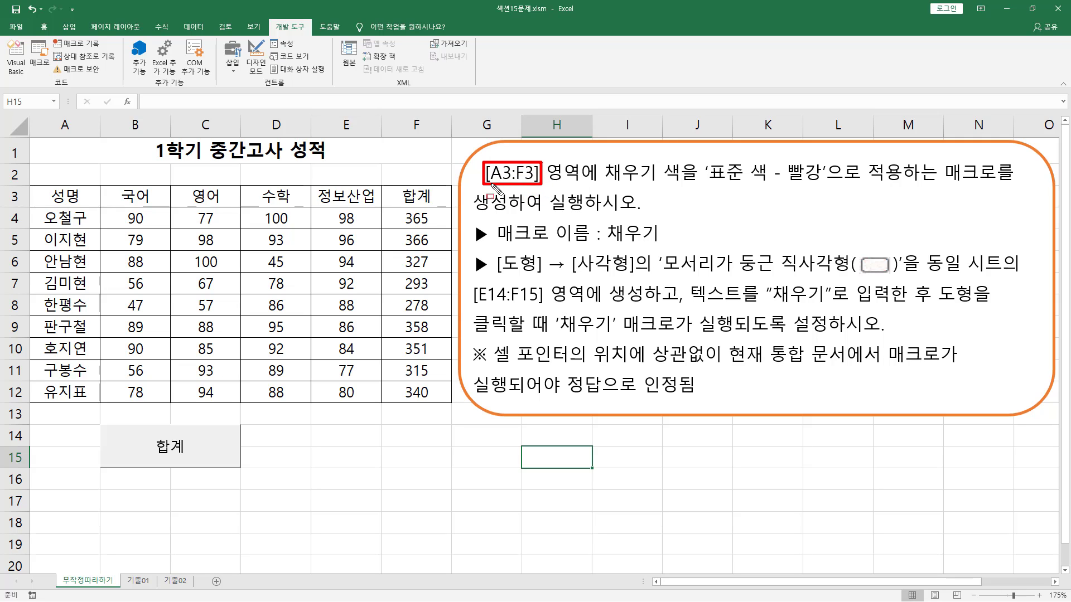
pyautogui.moveTo(30, 185)
pyautogui.mouseDown()
pyautogui.moveTo(108, 199)
pyautogui.moveTo(451, 210)
pyautogui.mouseUp()
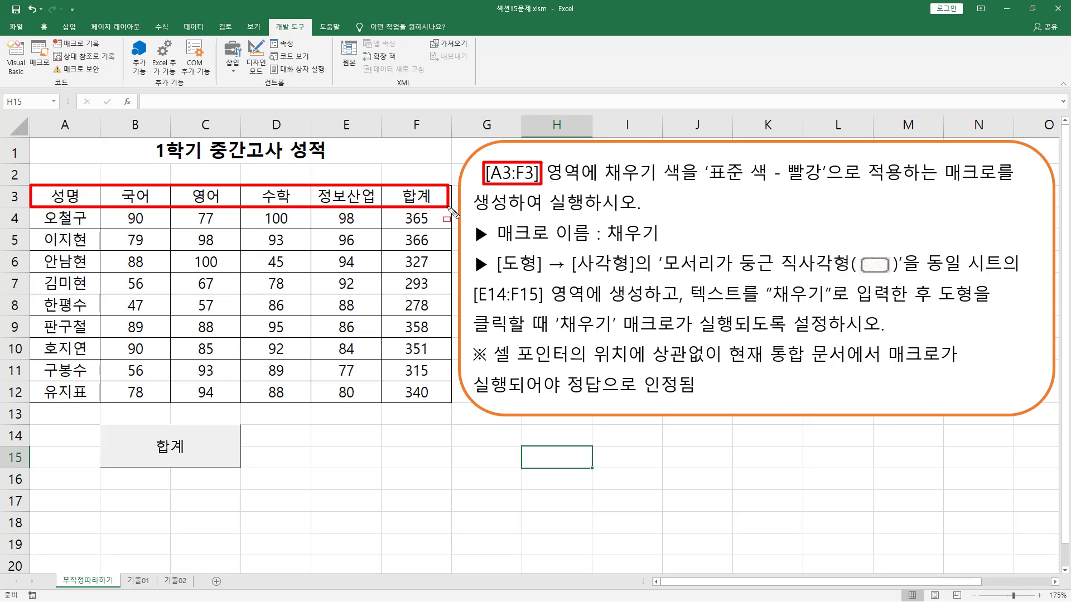
pyautogui.moveTo(605, 180); pyautogui.dragTo(694, 181)
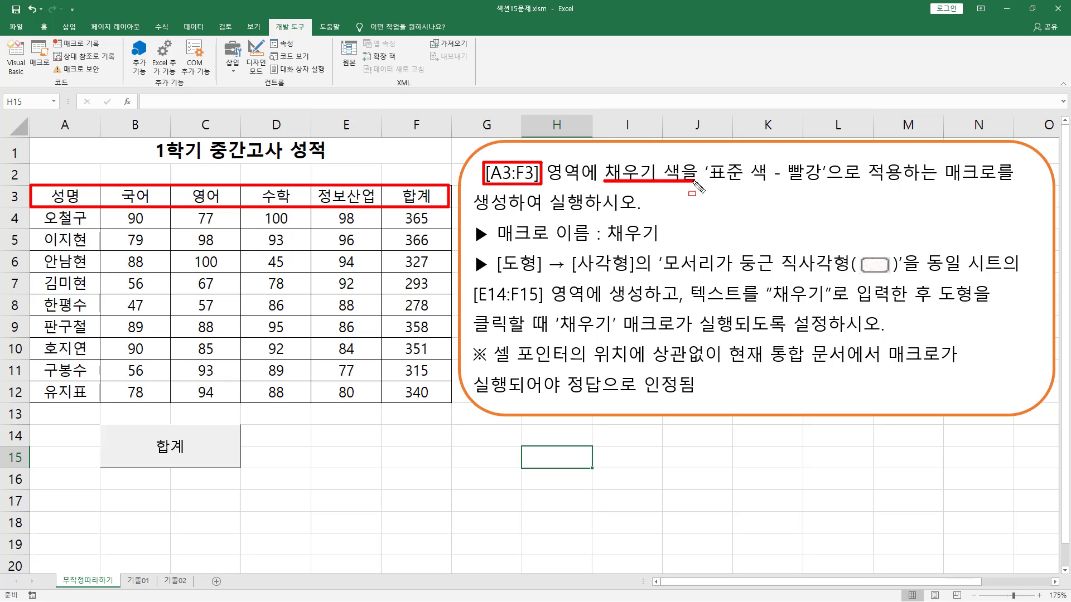
pyautogui.moveTo(786, 157); pyautogui.dragTo(825, 187)
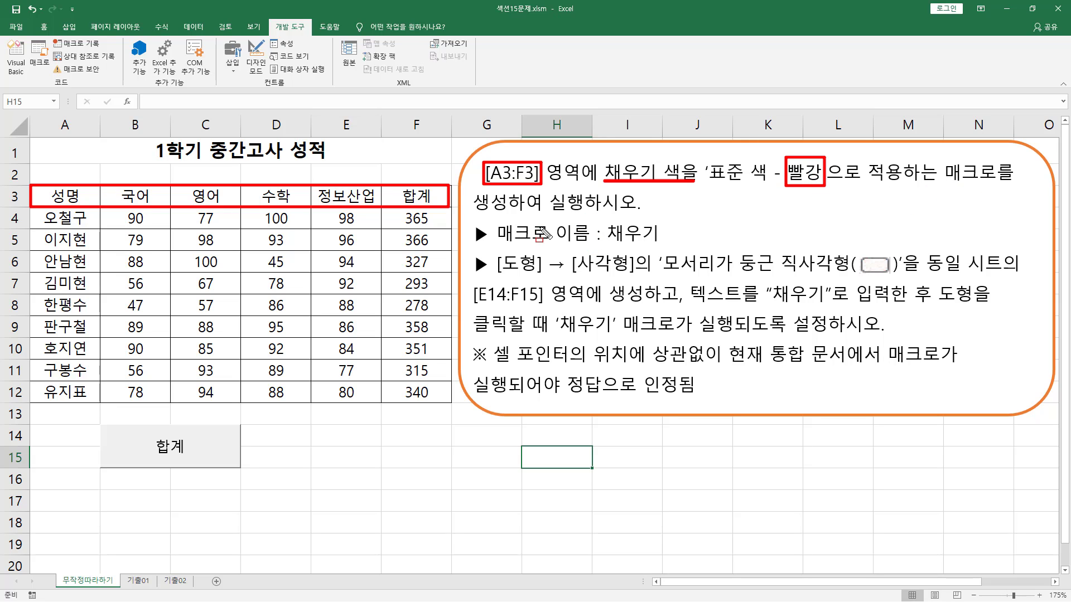
pyautogui.moveTo(605, 242); pyautogui.dragTo(656, 243)
pyautogui.moveTo(495, 275)
pyautogui.mouseDown()
pyautogui.moveTo(919, 267)
pyautogui.moveTo(904, 278)
pyautogui.mouseUp()
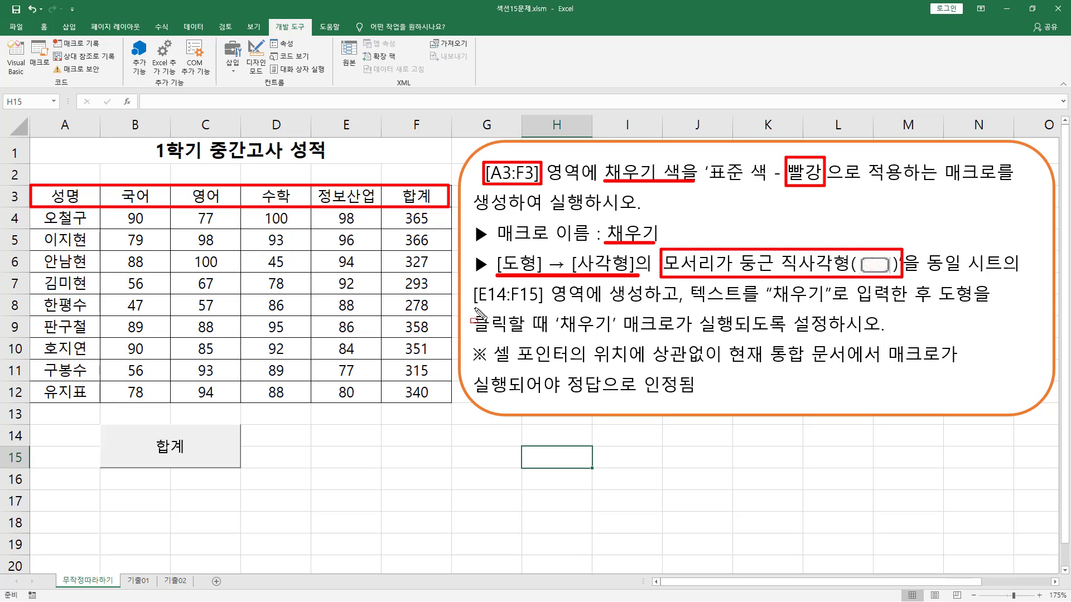
pyautogui.moveTo(472, 305); pyautogui.dragTo(544, 306)
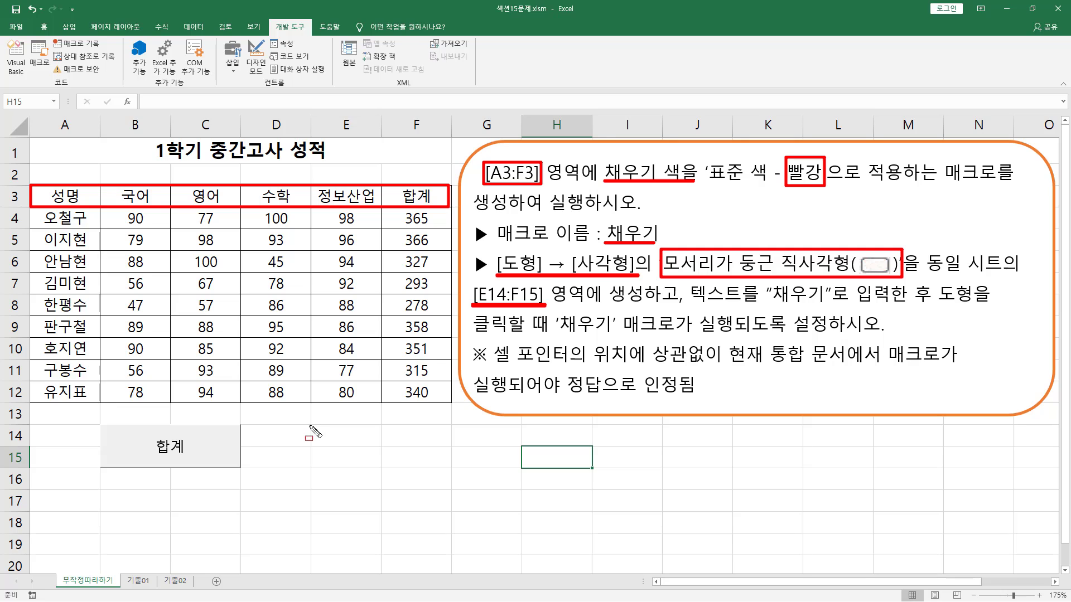
pyautogui.moveTo(310, 426); pyautogui.dragTo(450, 466)
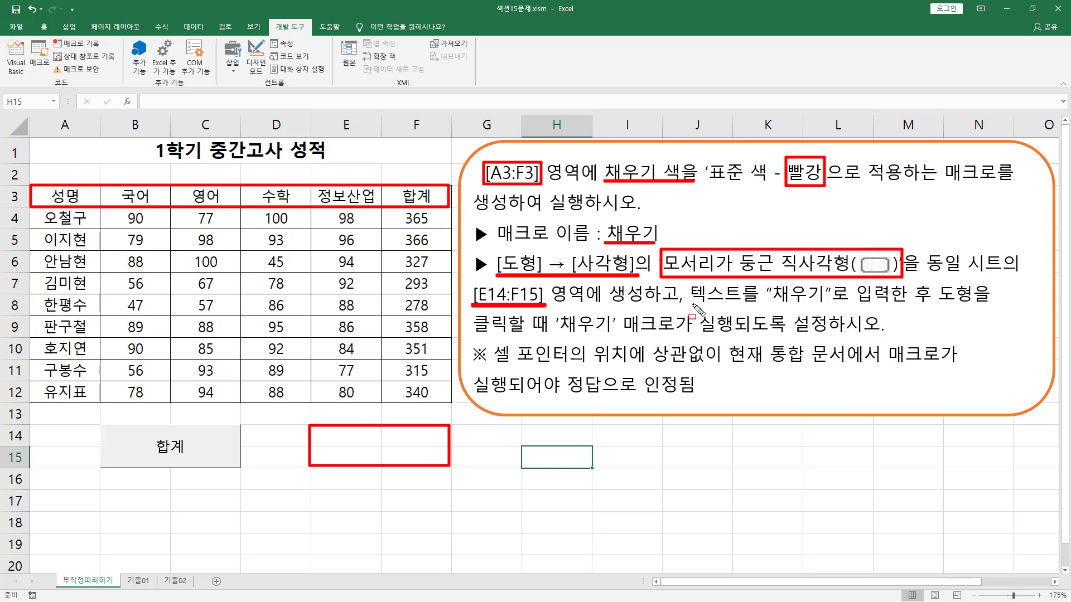
pyautogui.moveTo(685, 305); pyautogui.dragTo(820, 304)
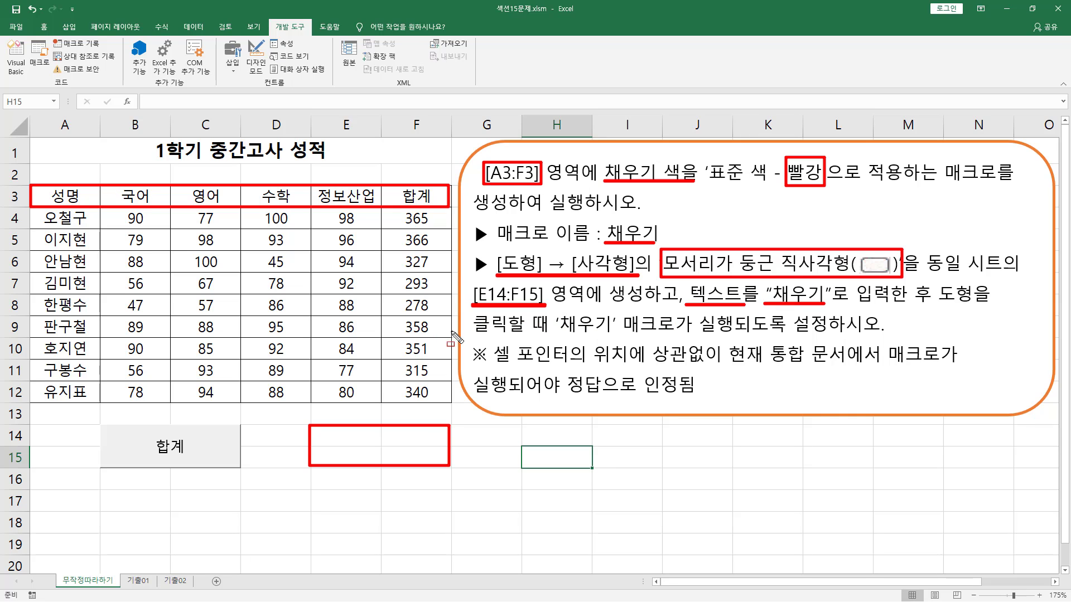
# Insert a rounded rectangle shape covering cells E14:F15.
pyautogui.press('Escape')
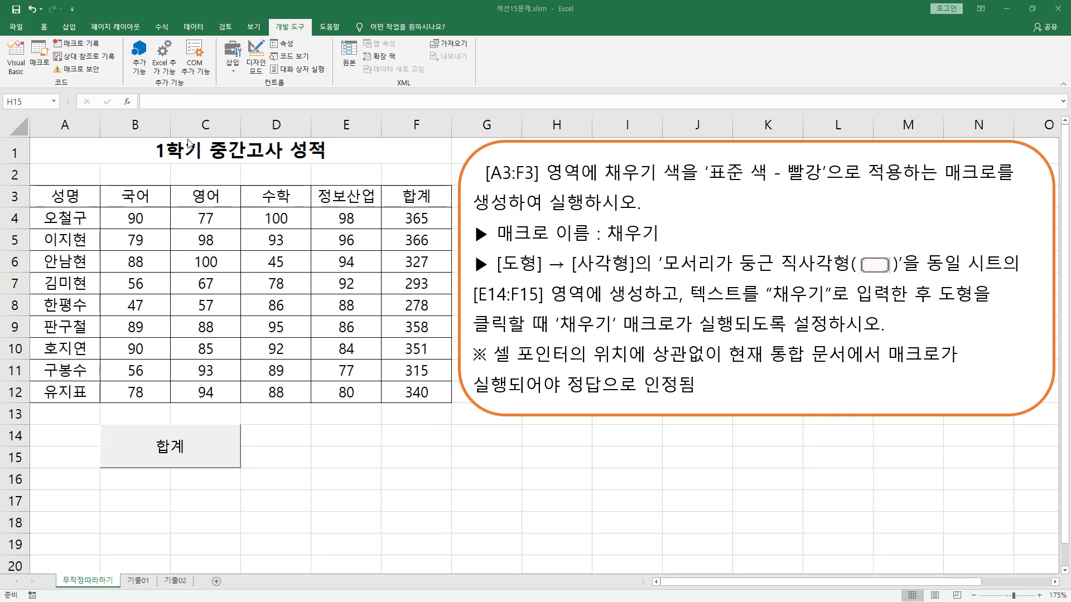
pyautogui.click(67, 29)
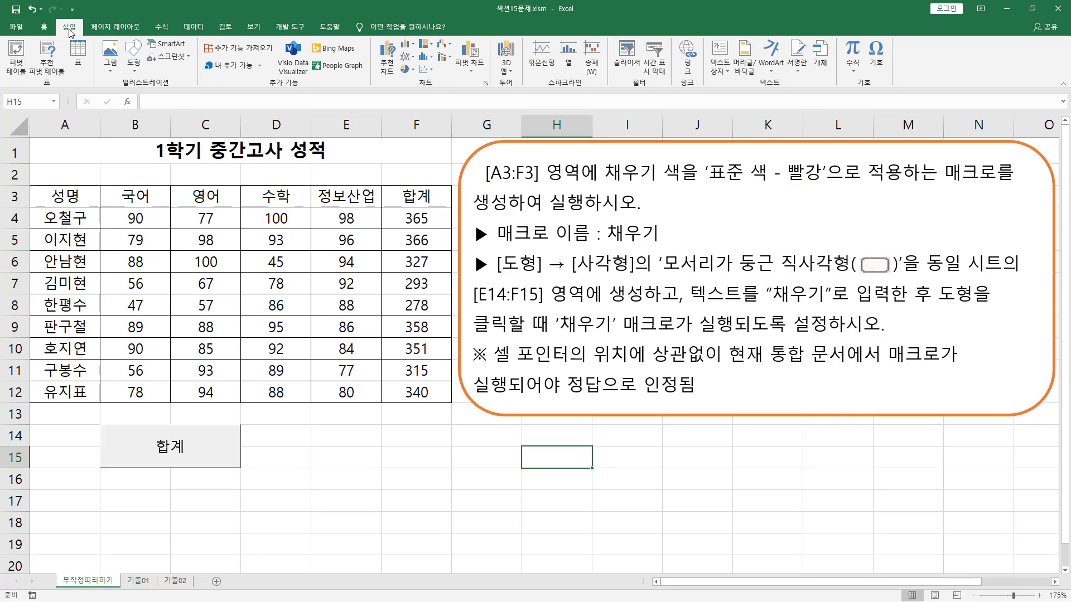
pyautogui.click(134, 61)
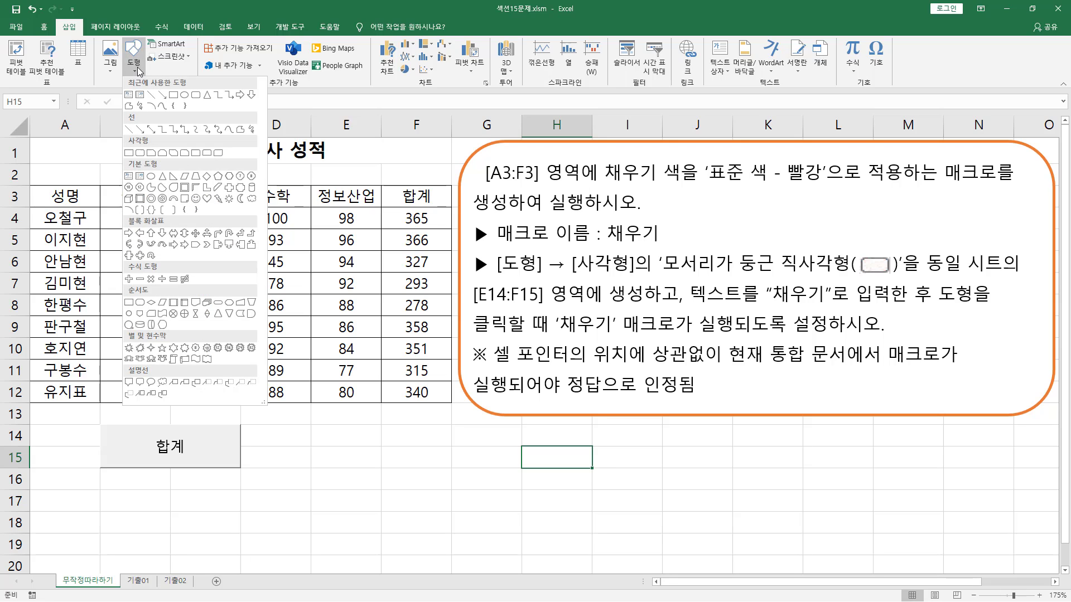
pyautogui.click(140, 154)
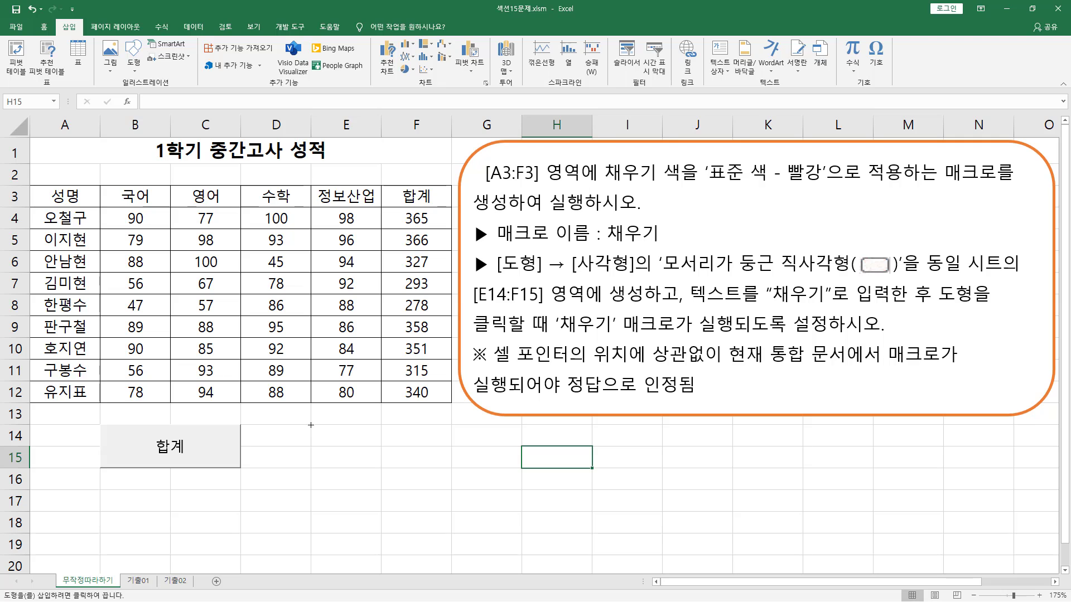
pyautogui.moveTo(310, 425); pyautogui.dragTo(451, 467)
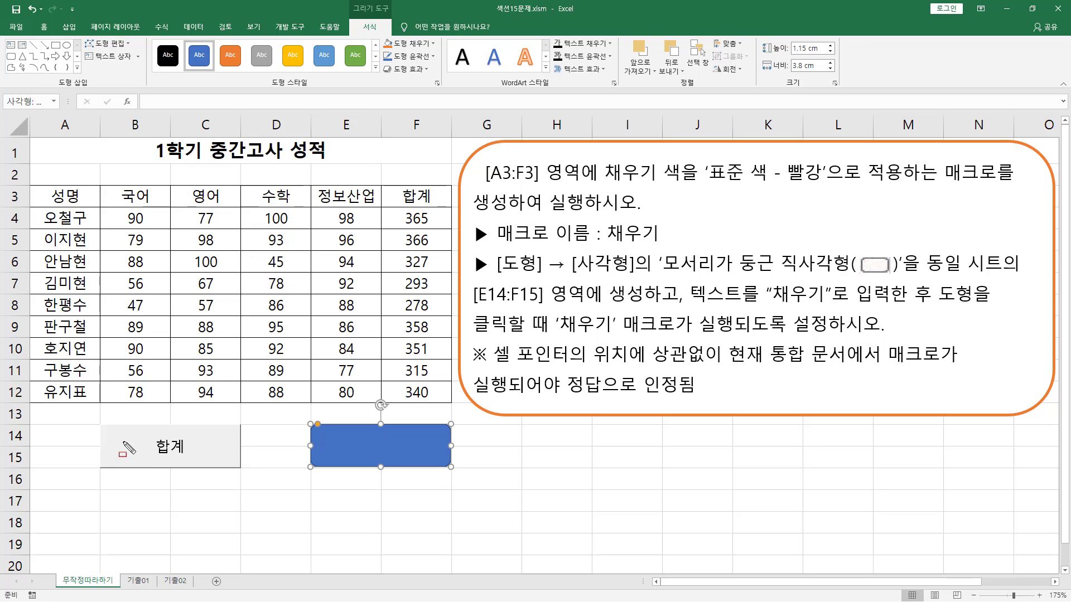
pyautogui.moveTo(96, 420); pyautogui.dragTo(249, 480)
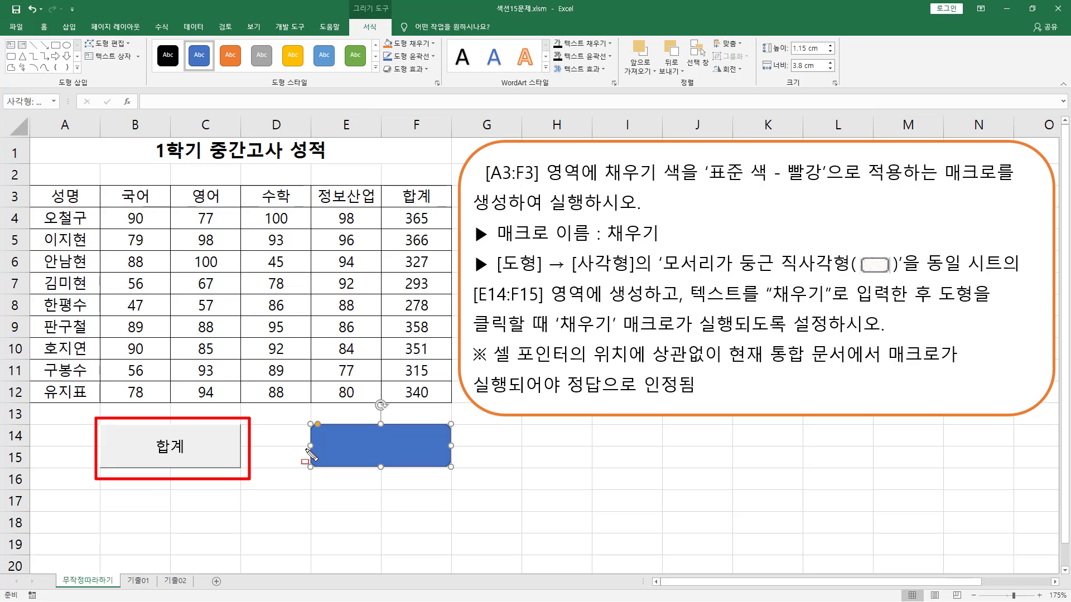
pyautogui.moveTo(301, 418); pyautogui.dragTo(466, 475)
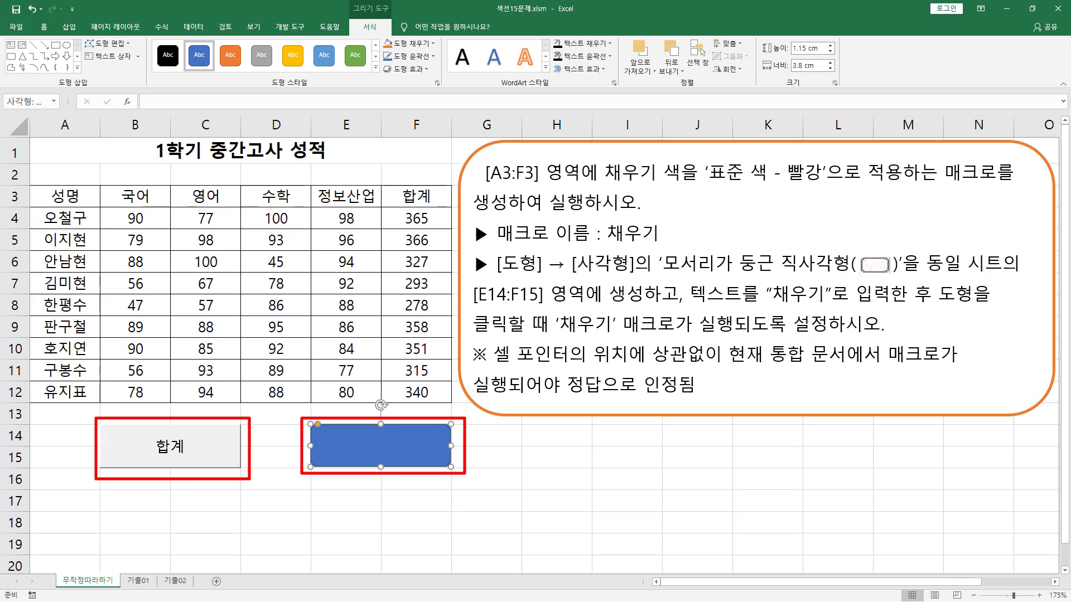
pyautogui.press('Escape')
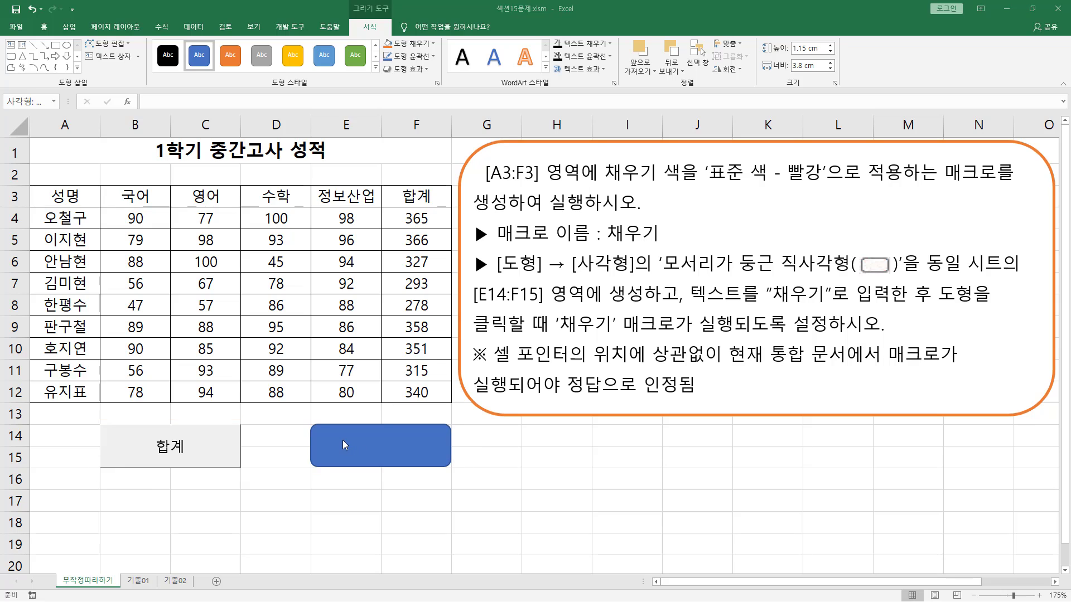
# Assign a new macro named 채우기 to the rounded rectangle and start recording it, stored in the current workbook.
pyautogui.rightClick(343, 438)
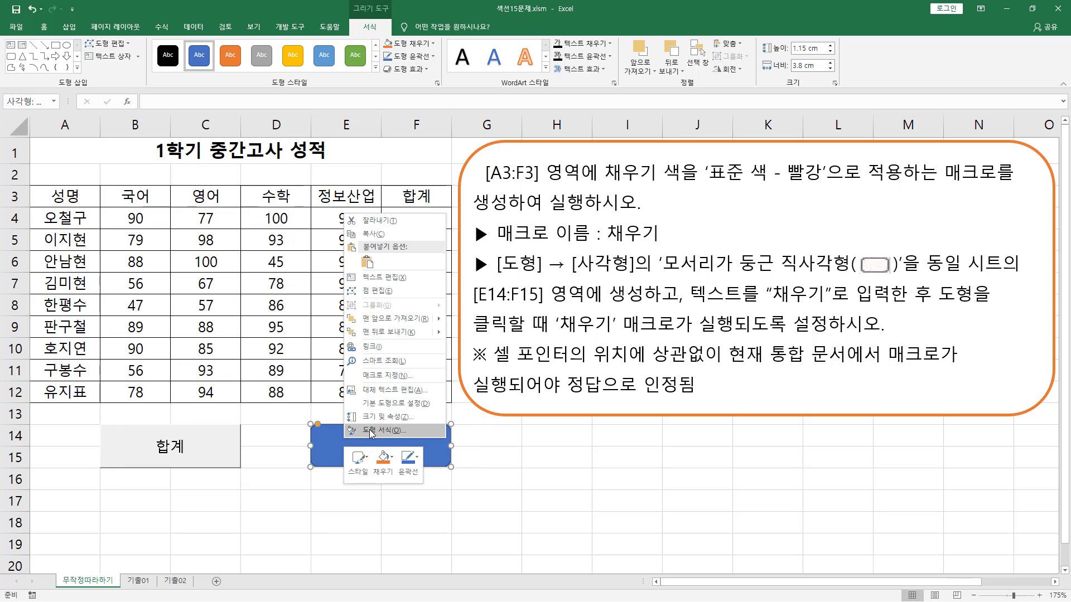
pyautogui.click(388, 376)
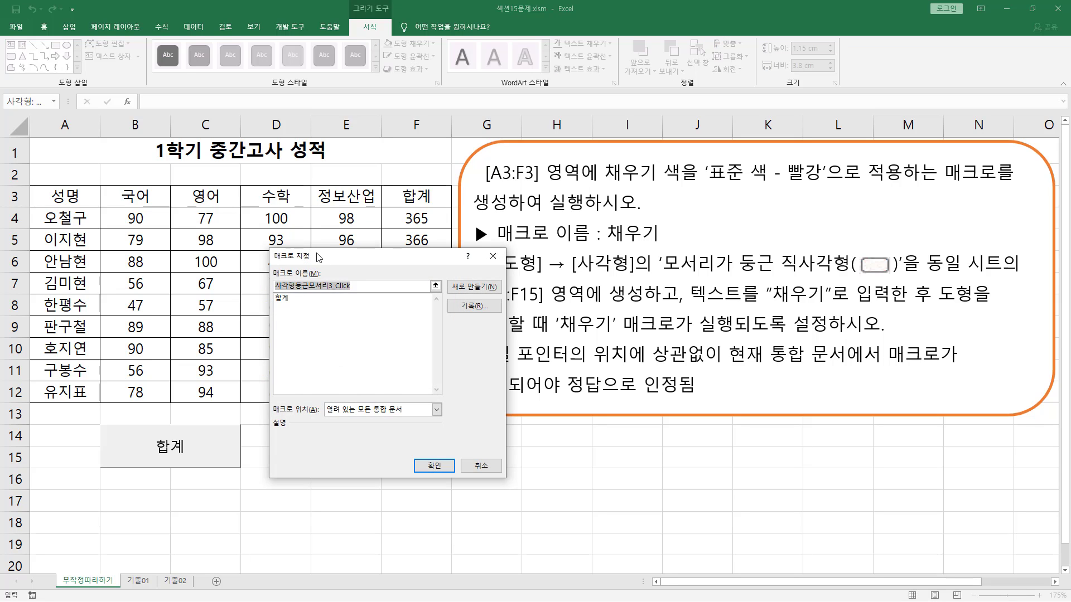
pyautogui.moveTo(328, 259); pyautogui.dragTo(208, 187)
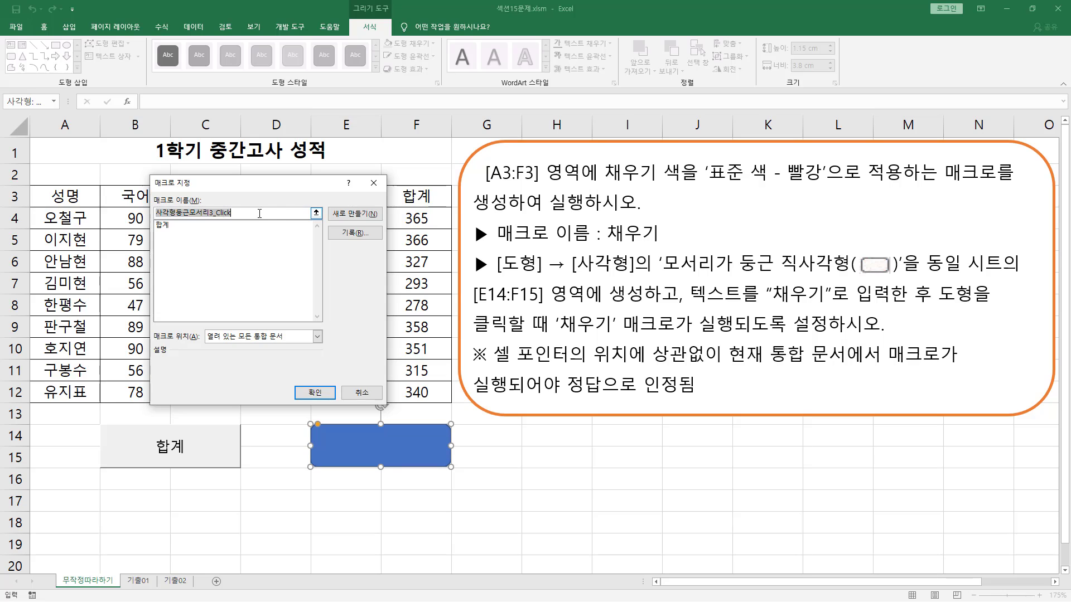
pyautogui.write('채우기')
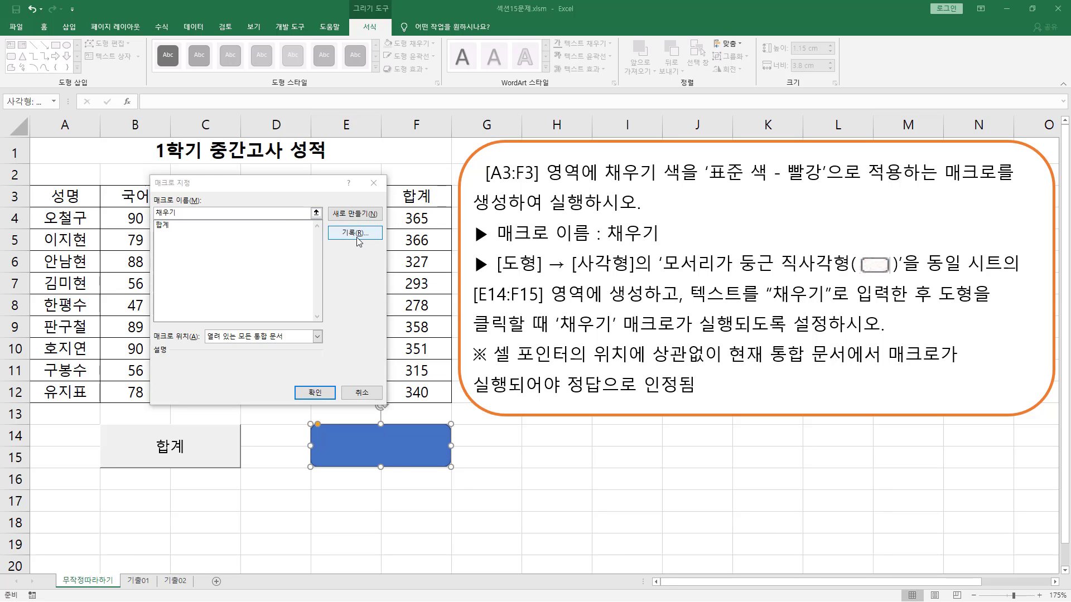
pyautogui.click(355, 233)
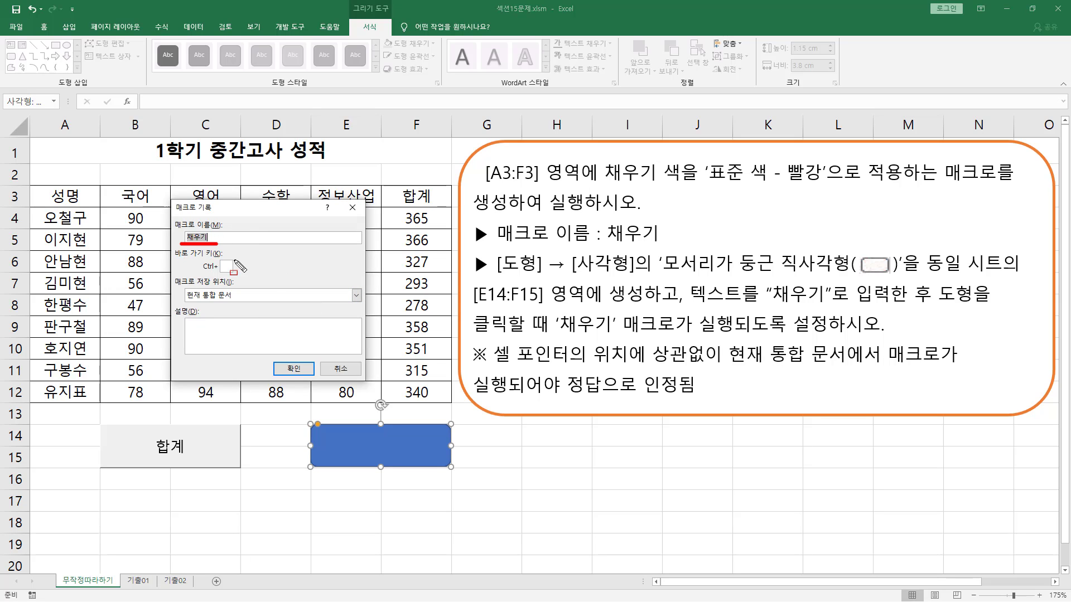
pyautogui.moveTo(270, 360); pyautogui.dragTo(306, 379)
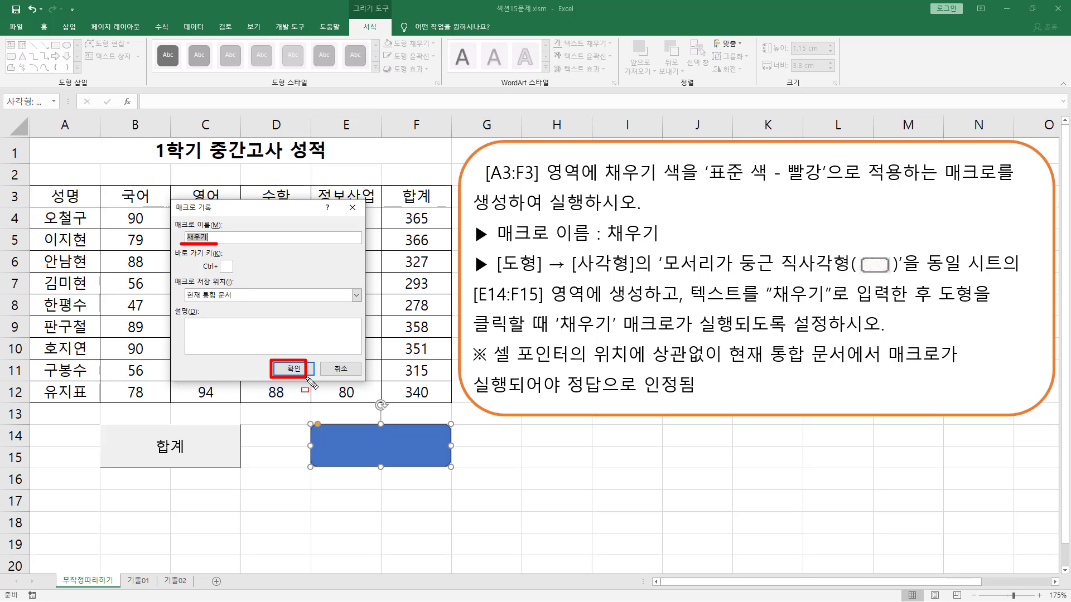
pyautogui.moveTo(272, 360); pyautogui.dragTo(314, 376)
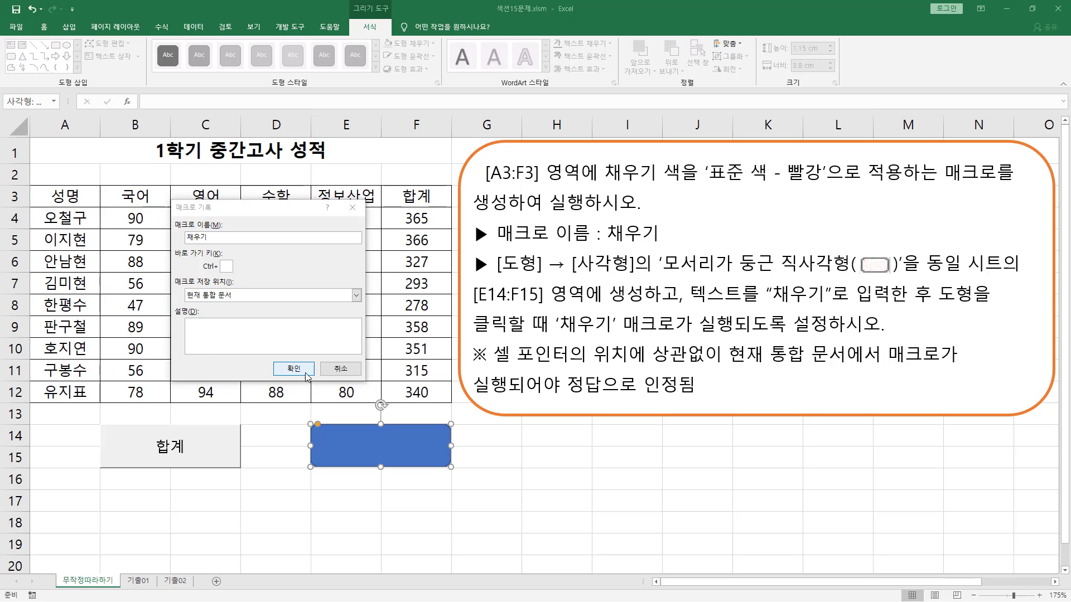
pyautogui.click(294, 369)
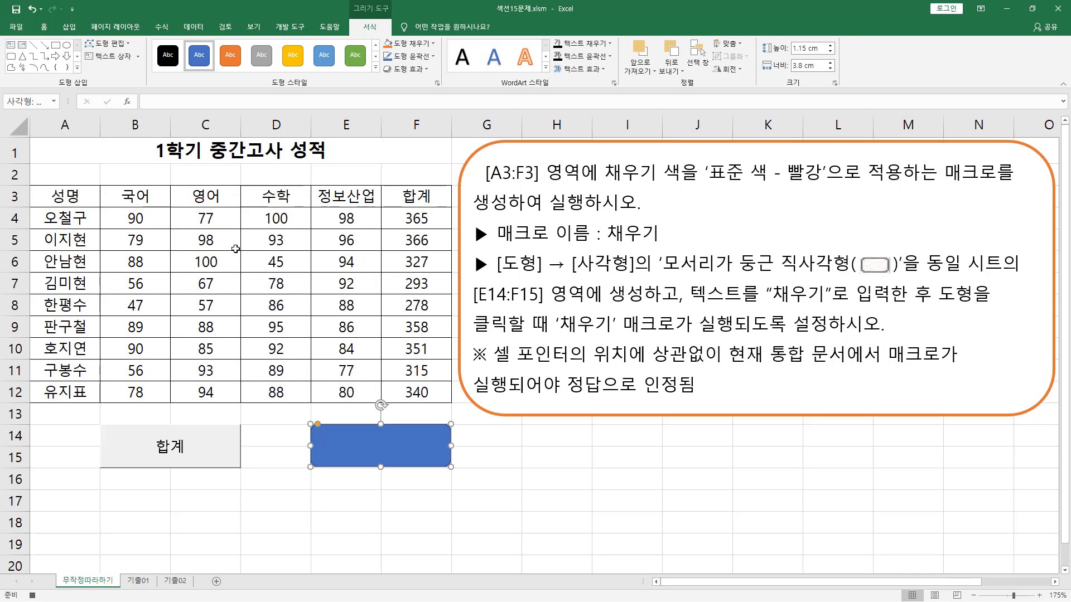
pyautogui.click(289, 27)
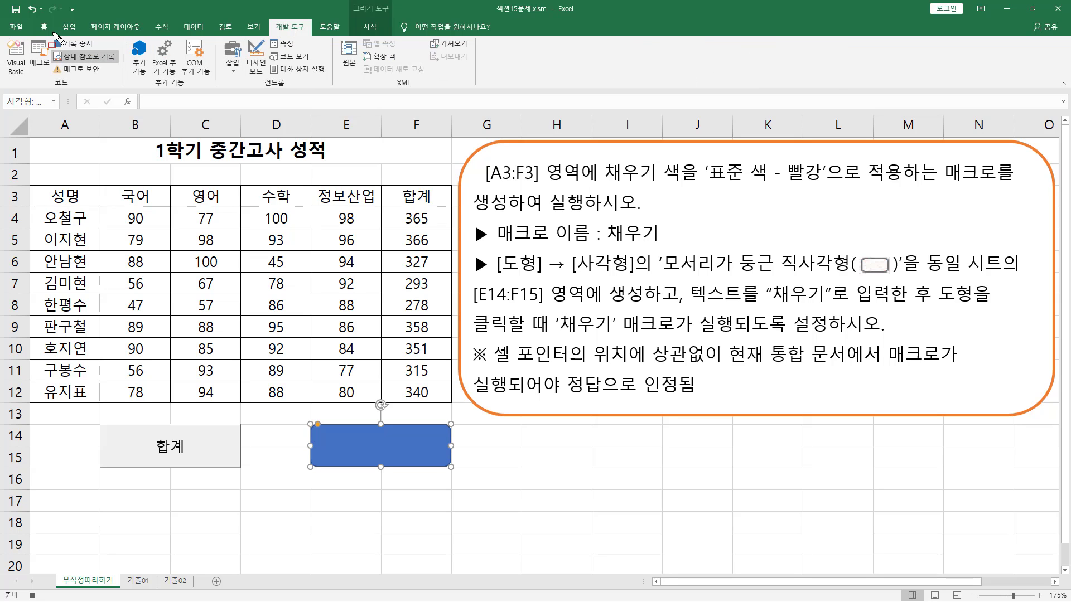
pyautogui.moveTo(52, 32); pyautogui.dragTo(100, 50)
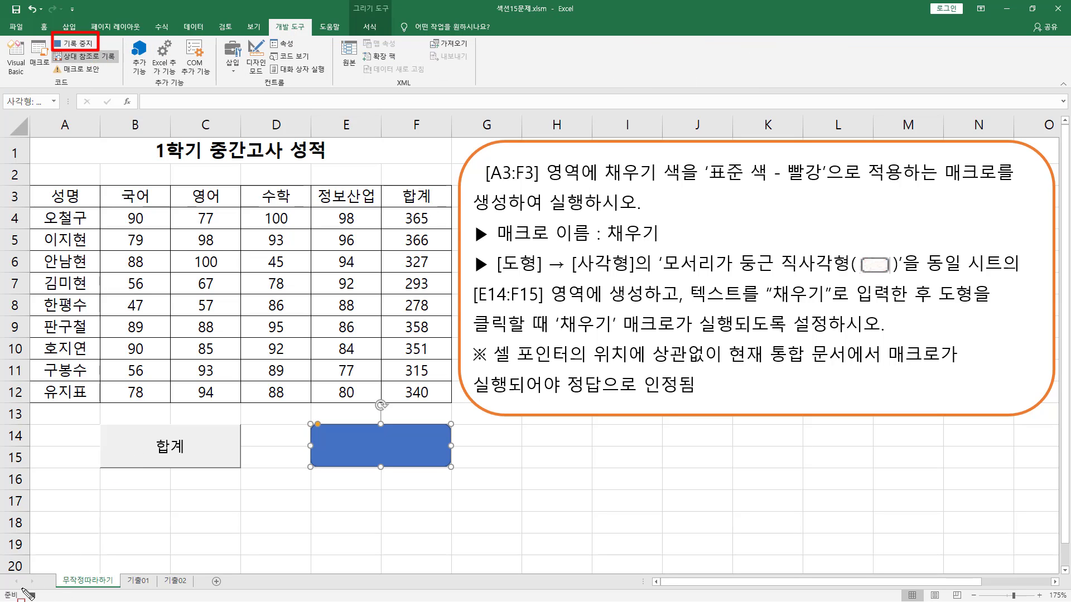
pyautogui.moveTo(22, 589); pyautogui.dragTo(42, 601)
pyautogui.press('Escape')
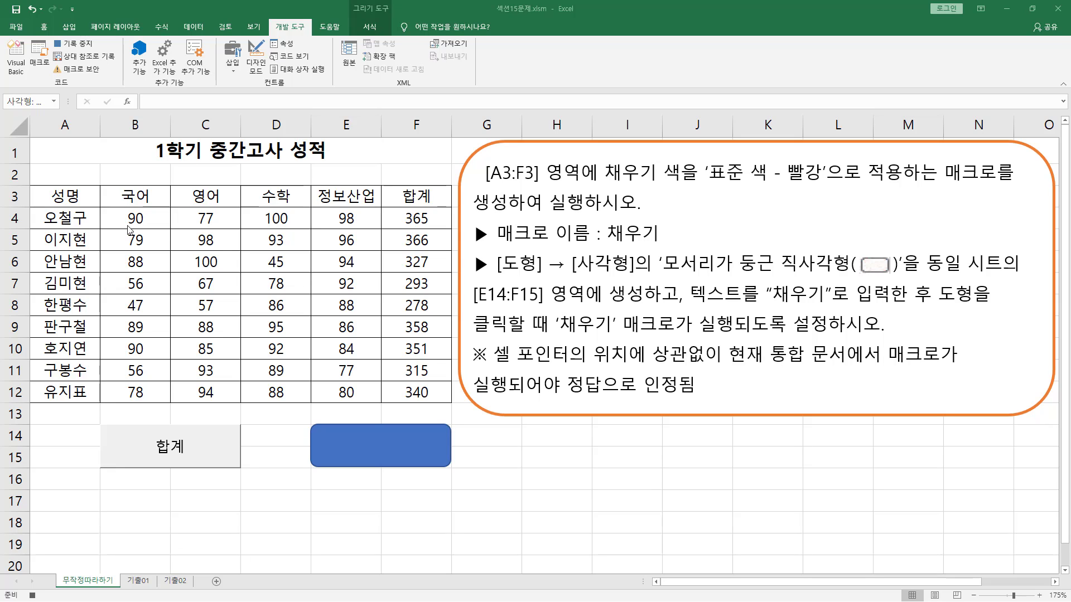
pyautogui.hotkey('ctrl', '2')
pyautogui.moveTo(33, 183); pyautogui.dragTo(445, 207)
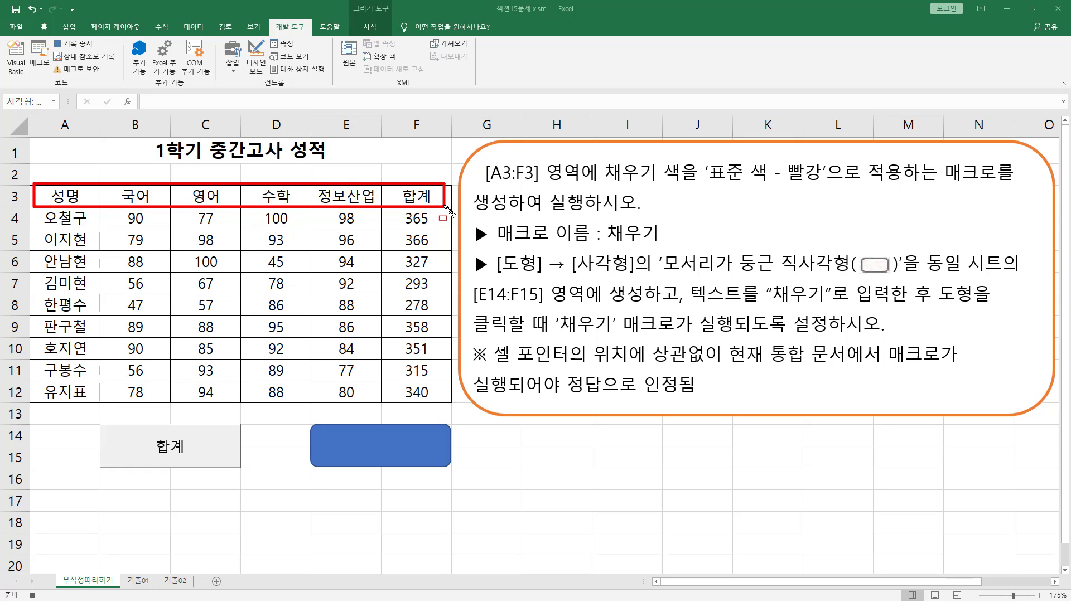
pyautogui.press('Escape')
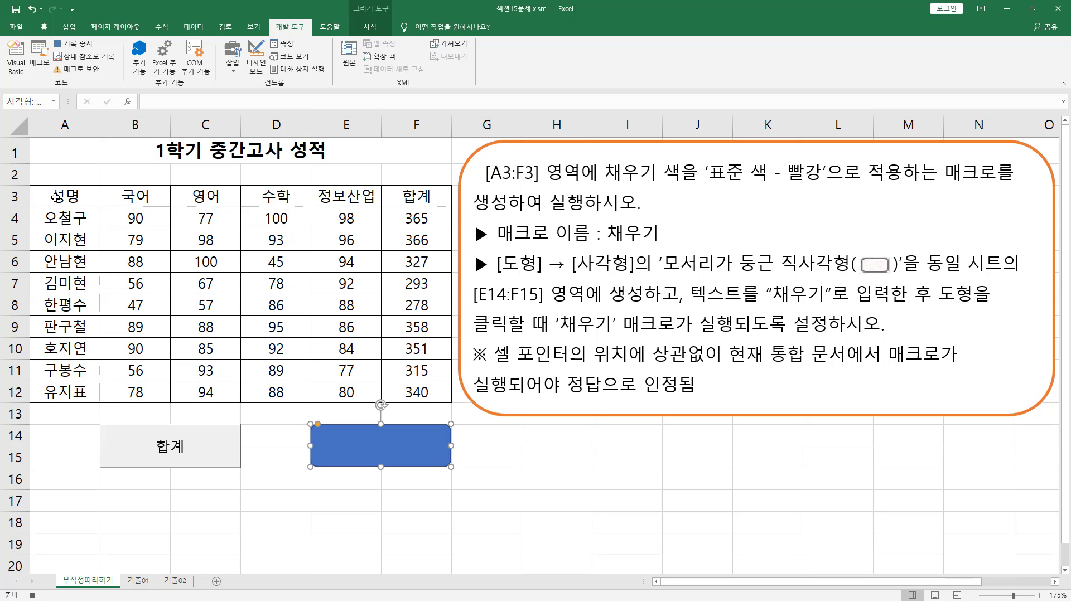
# Fill the header cells A3:F3 with the standard color red, and stop recording the macro after selecting cell A18.
pyautogui.moveTo(56, 196); pyautogui.dragTo(401, 196)
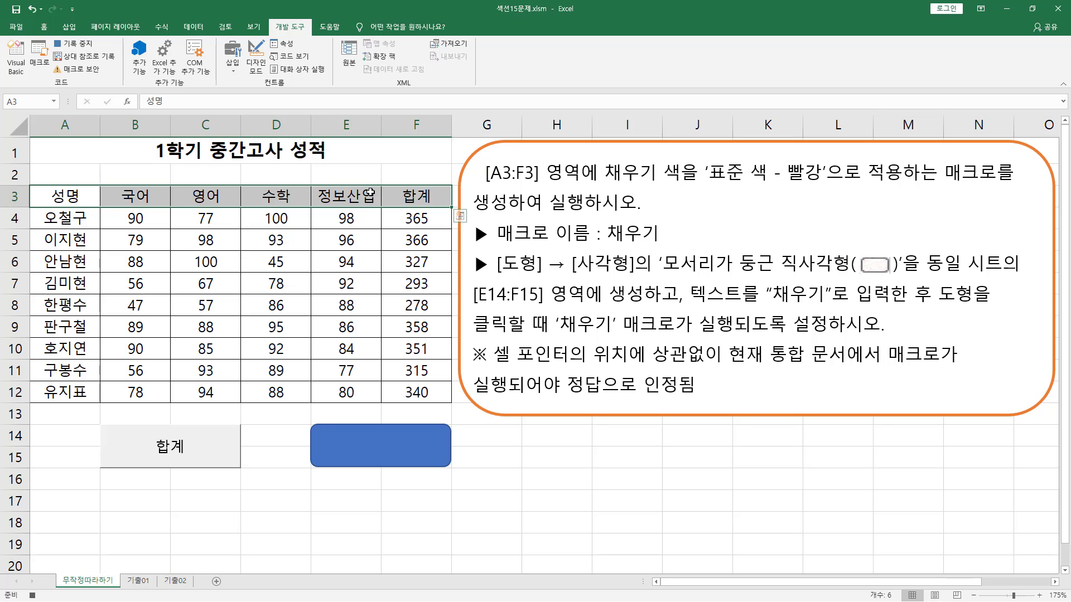
pyautogui.click(45, 27)
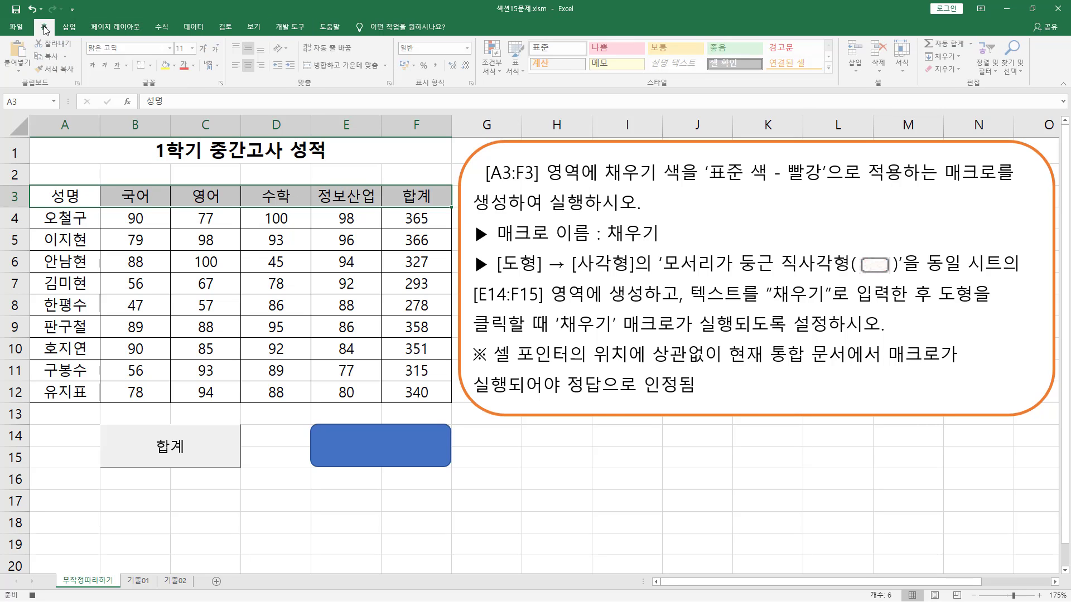
pyautogui.click(176, 65)
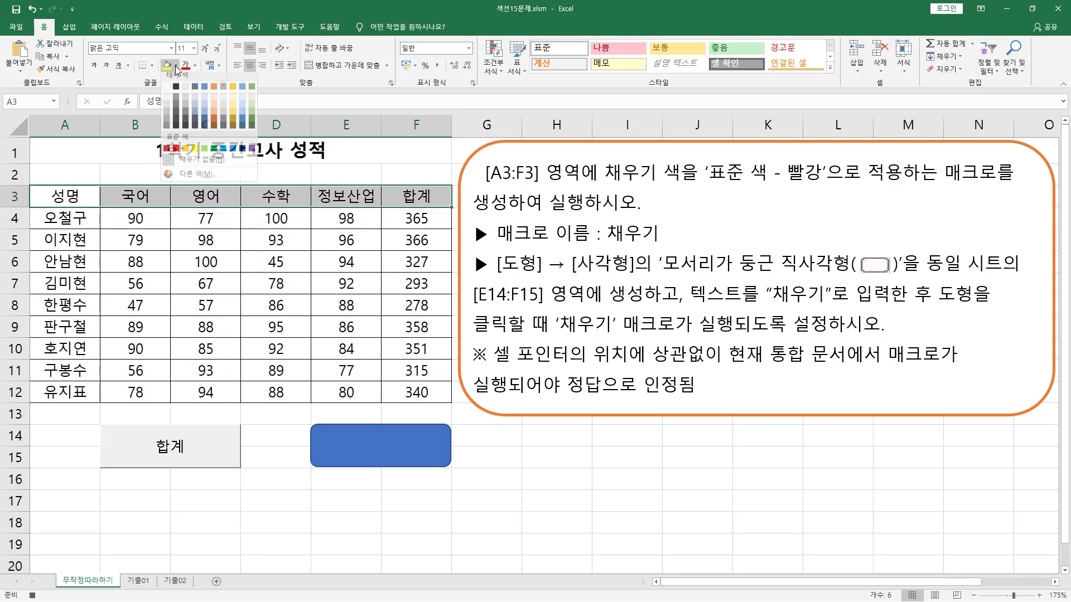
pyautogui.click(176, 152)
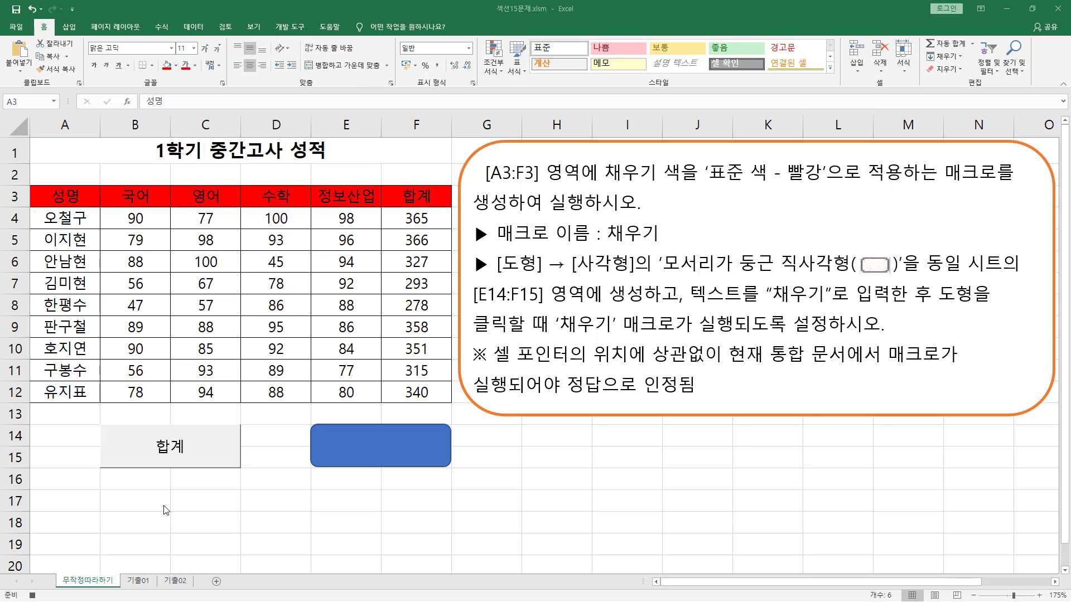
pyautogui.click(75, 515)
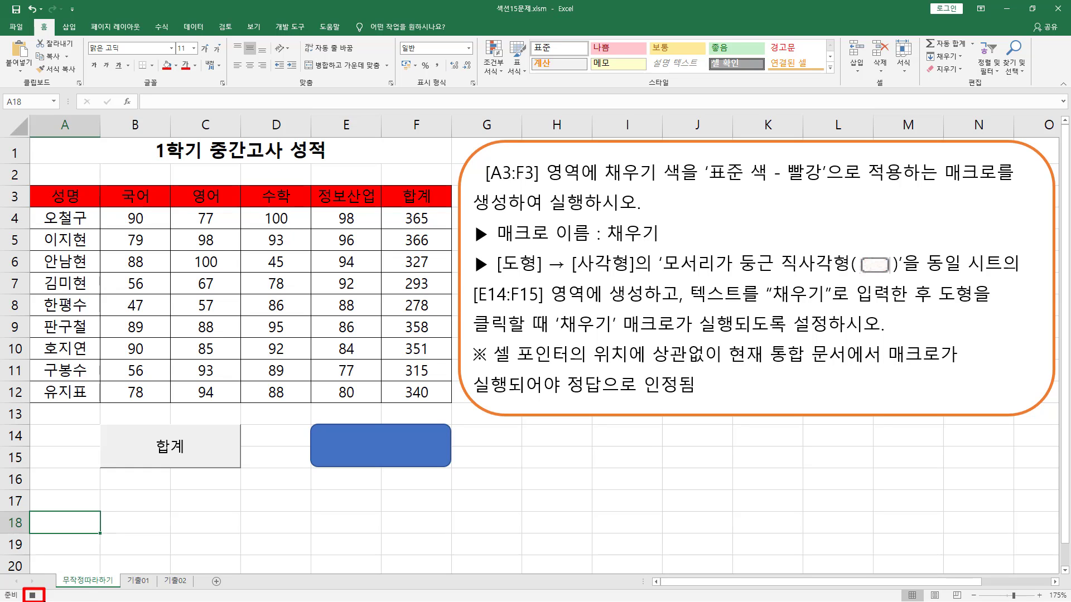
pyautogui.click(33, 596)
# Recolor A3:F3 with the standard purple fill and run the 채우기 macro from the rounded rectangle to test it.
pyautogui.click(81, 201)
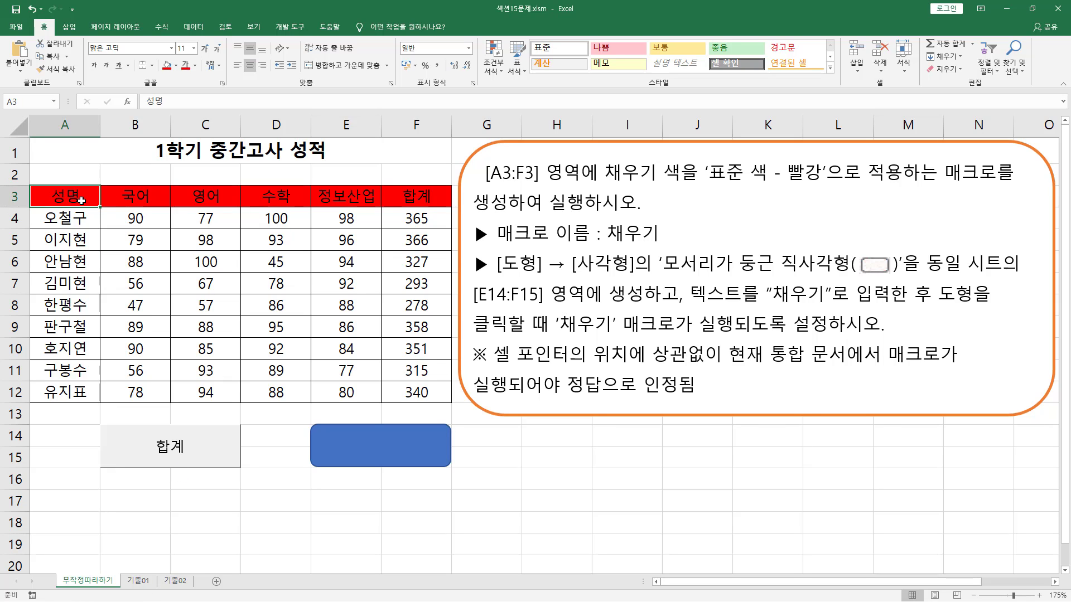
pyautogui.moveTo(82, 201); pyautogui.dragTo(441, 196)
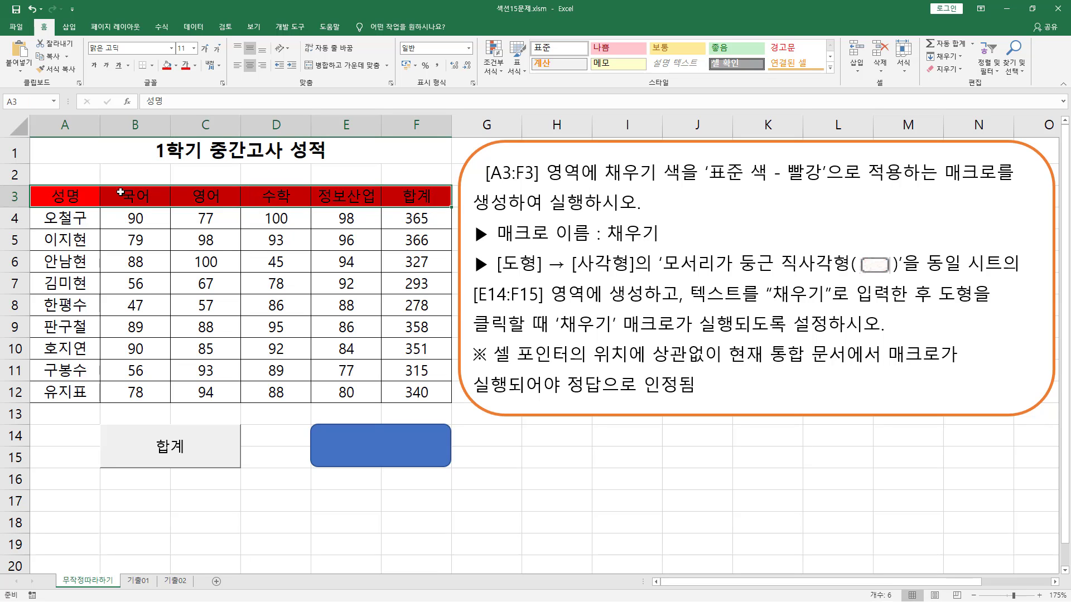
pyautogui.moveTo(120, 192); pyautogui.dragTo(416, 194)
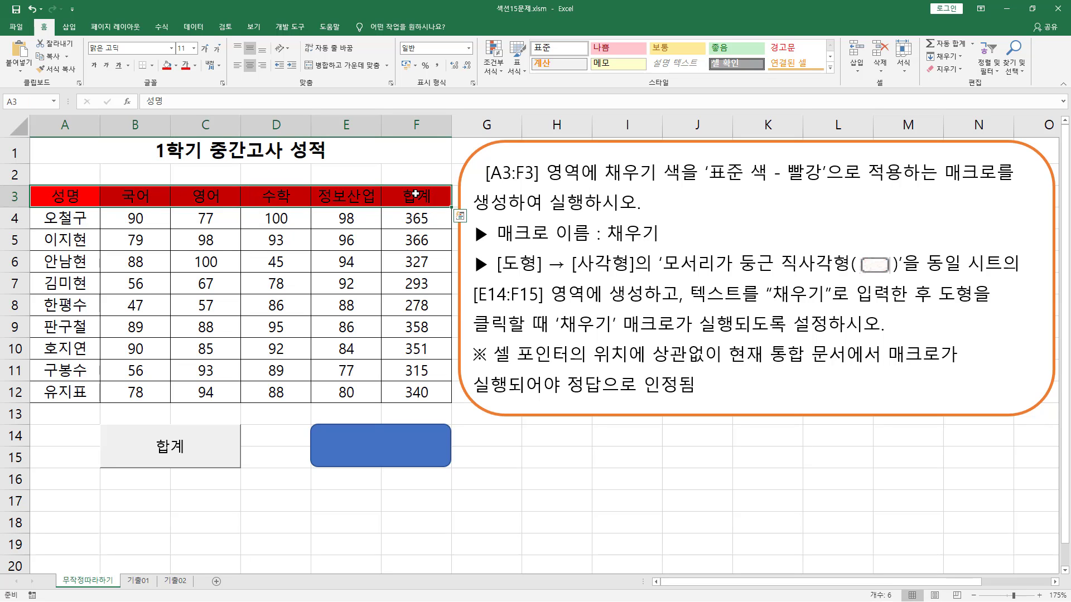
pyautogui.click(175, 65)
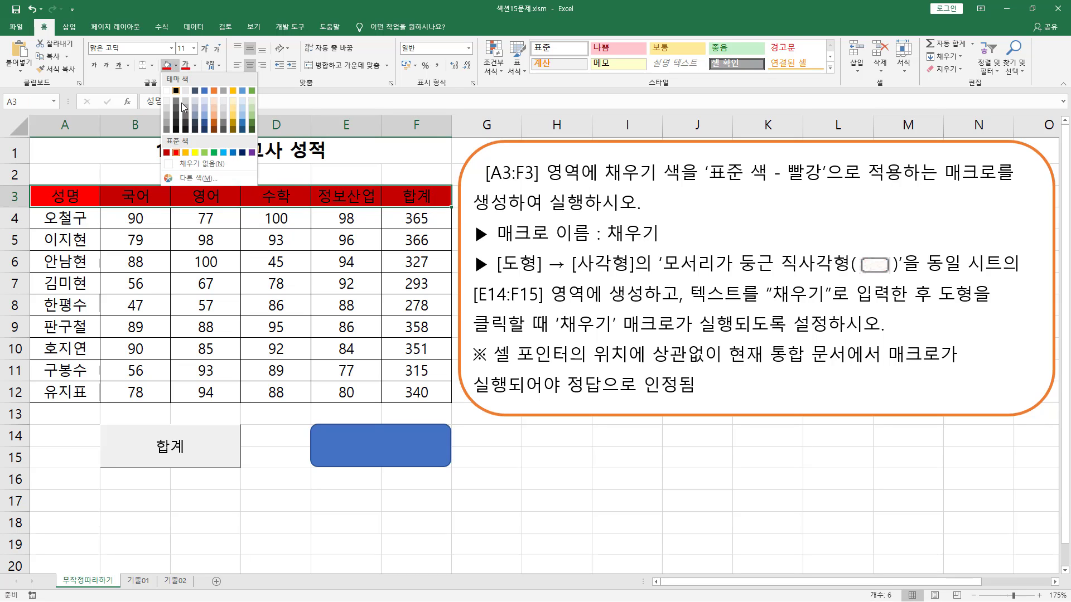
pyautogui.click(252, 153)
pyautogui.click(357, 284)
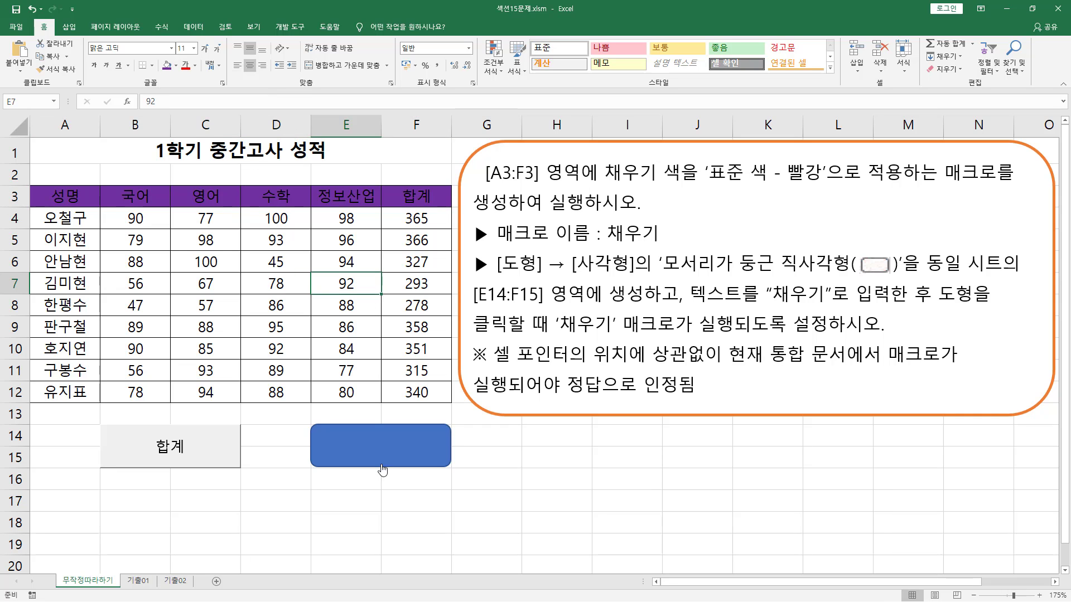
pyautogui.click(370, 452)
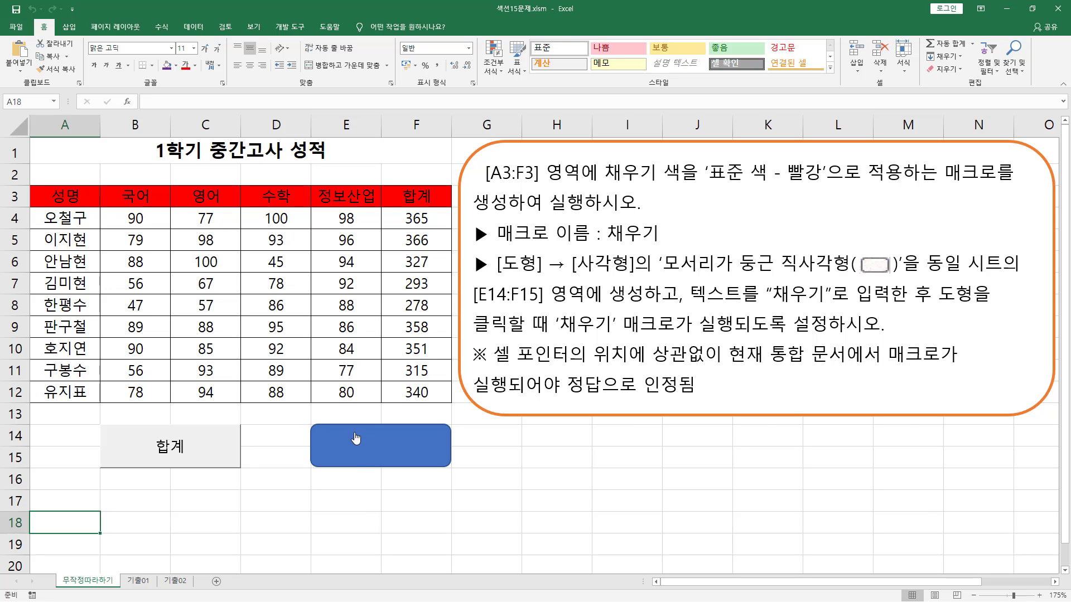
# Add the text 채우기 to the rounded rectangle.
pyautogui.rightClick(355, 438)
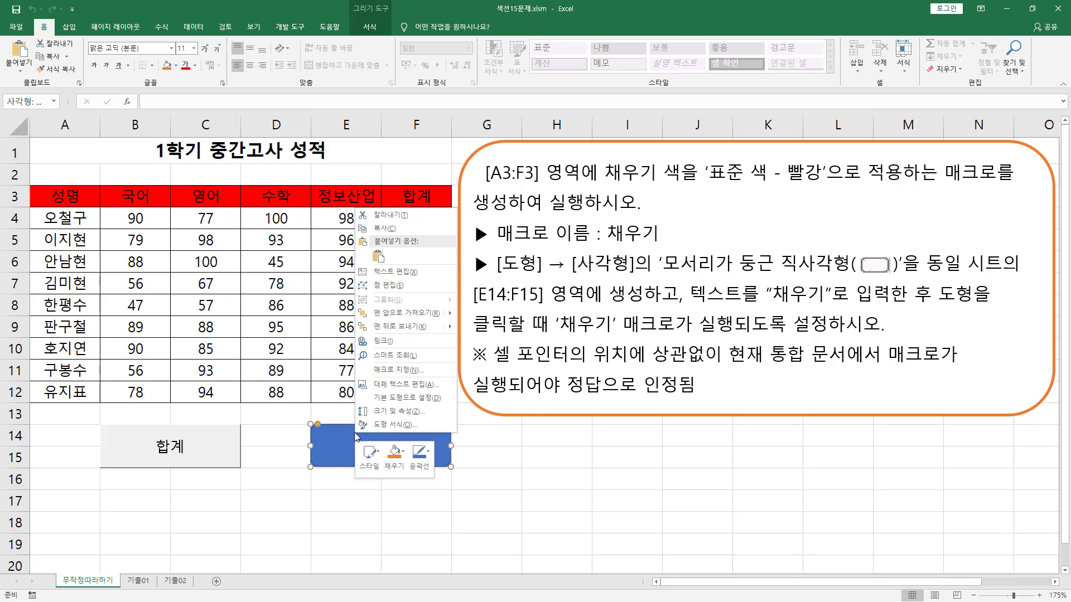
pyautogui.click(395, 271)
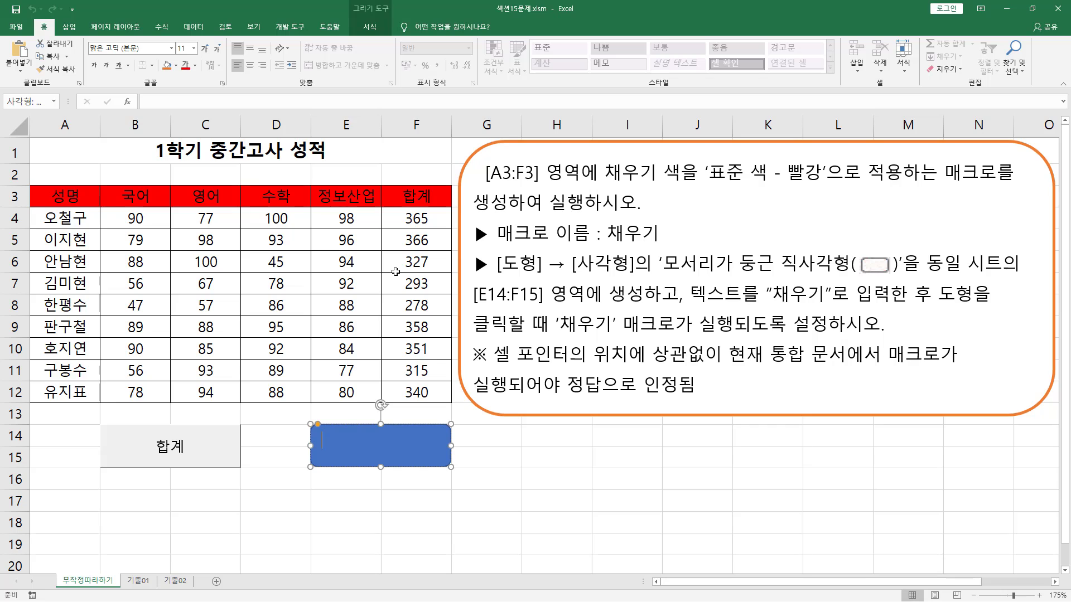
pyautogui.write('채우기')
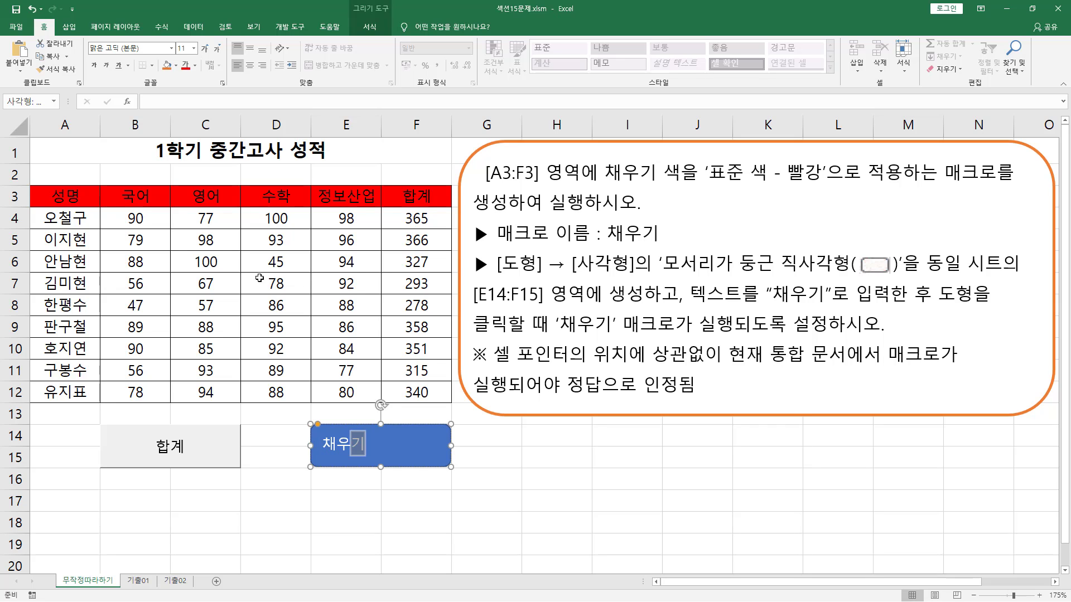
# Finish editing the rounded rectangle's text by selecting empty cell D18.
pyautogui.click(275, 523)
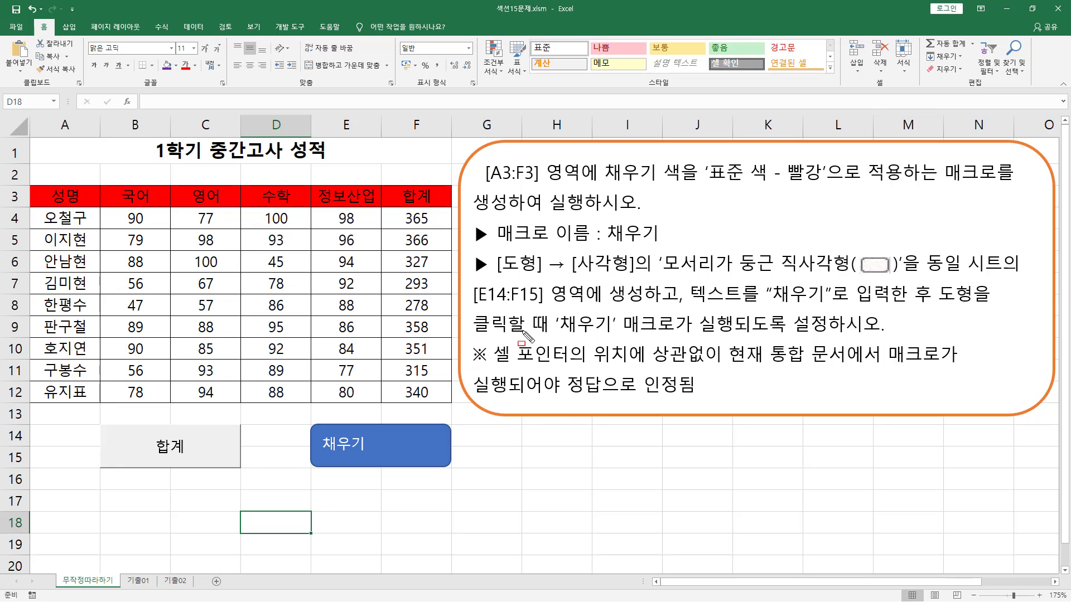
pyautogui.moveTo(469, 367); pyautogui.dragTo(971, 366)
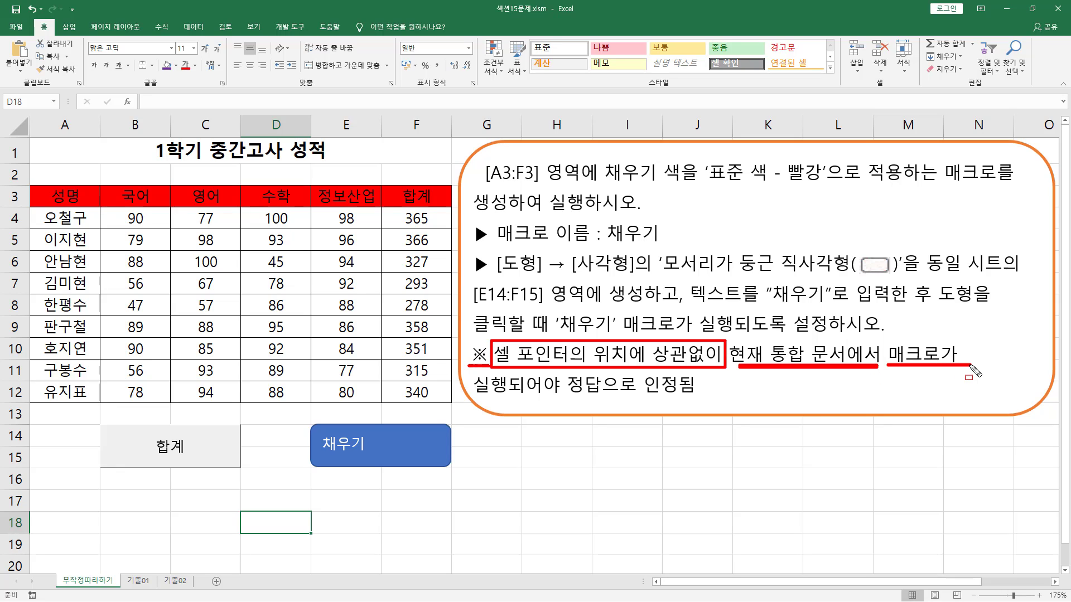
pyautogui.moveTo(473, 399); pyautogui.dragTo(704, 399)
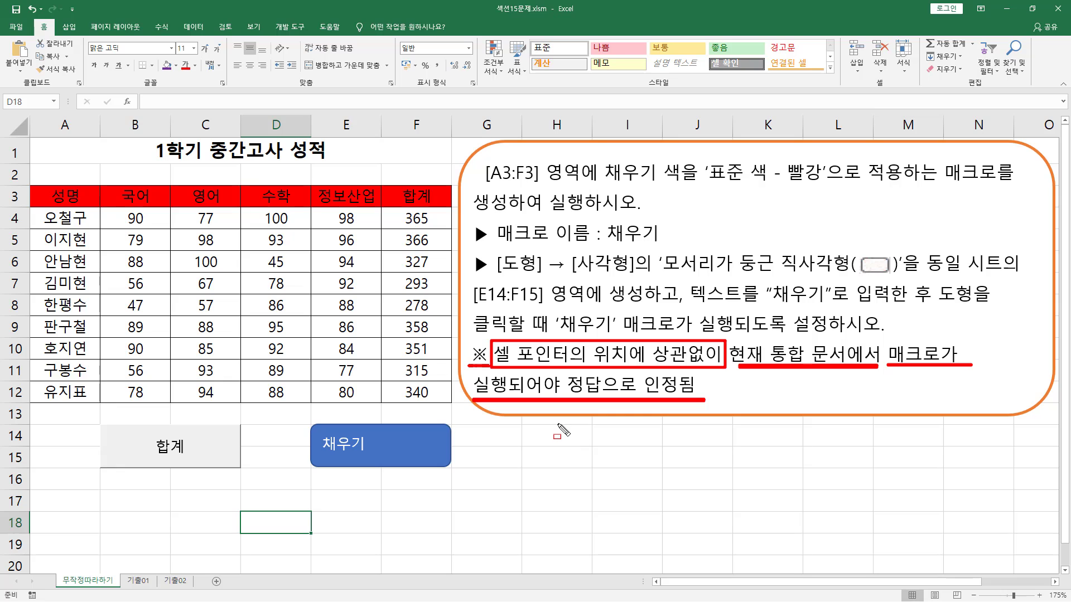
pyautogui.press('Escape')
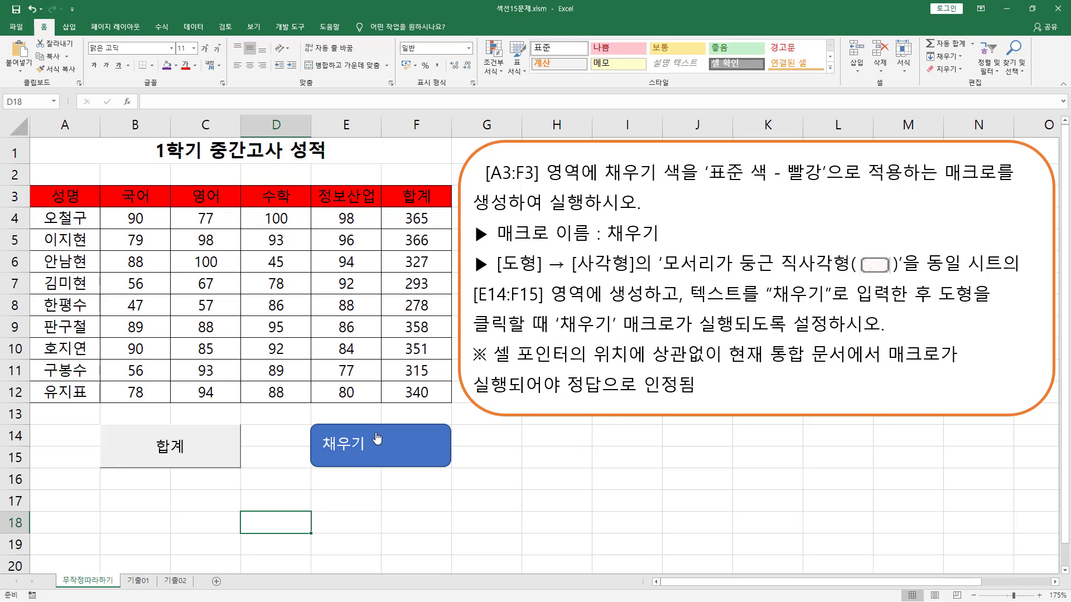
pyautogui.click(253, 291)
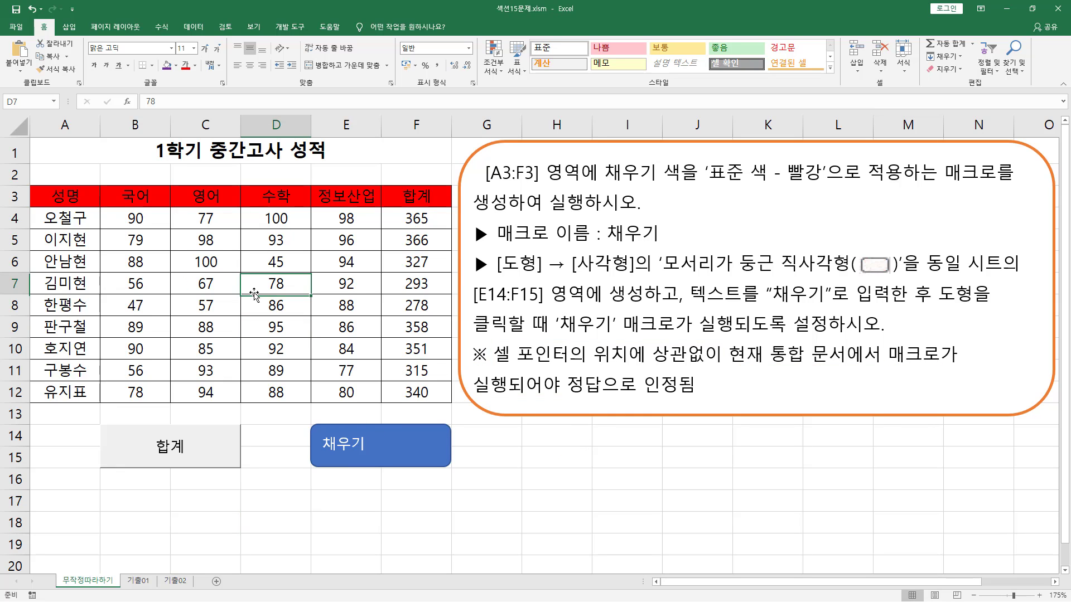
pyautogui.moveTo(65, 199); pyautogui.dragTo(419, 199)
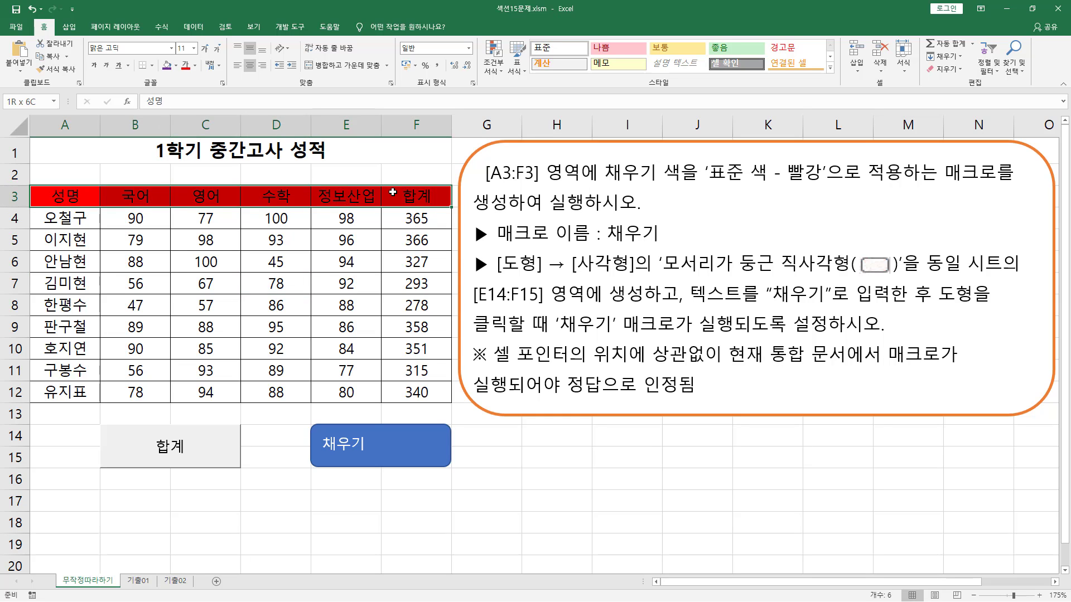
pyautogui.hotkey('ctrl', 'shift', 'd')
pyautogui.moveTo(34, 184); pyautogui.dragTo(456, 218)
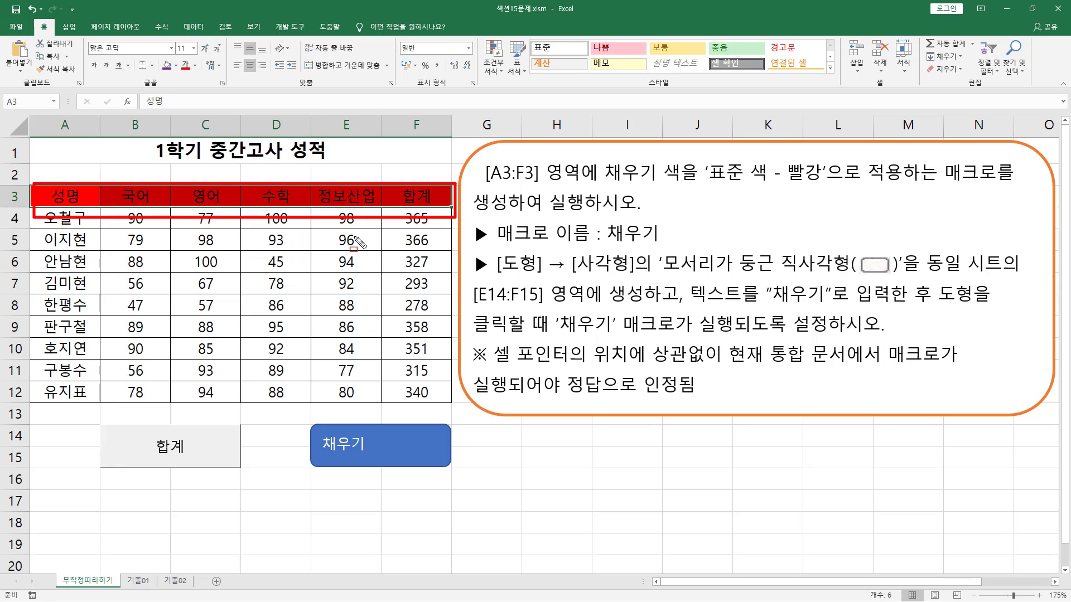
pyautogui.moveTo(159, 55); pyautogui.dragTo(180, 78)
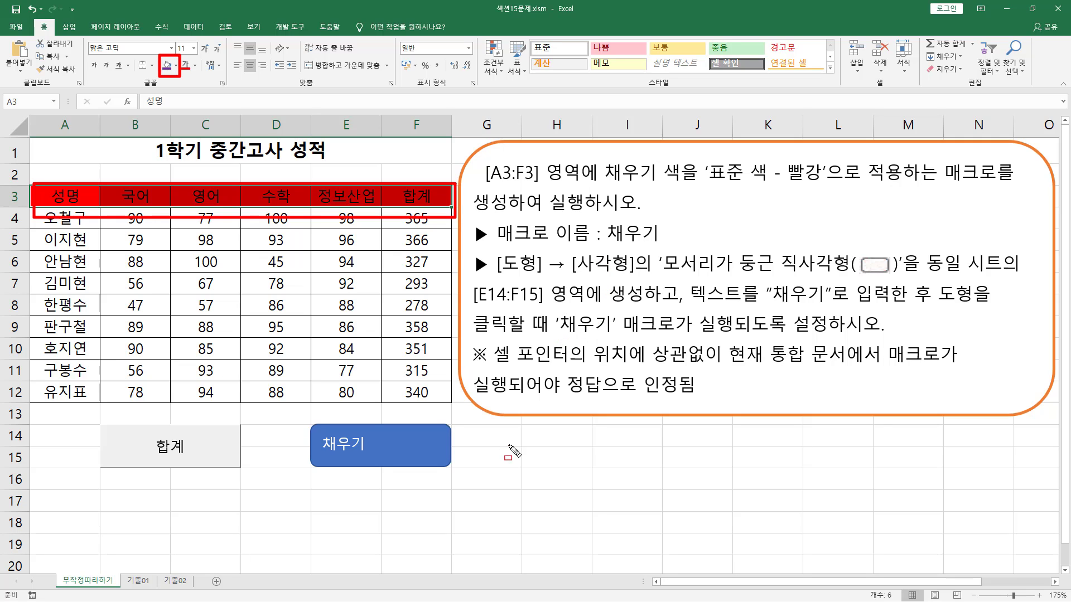
pyautogui.press('Escape')
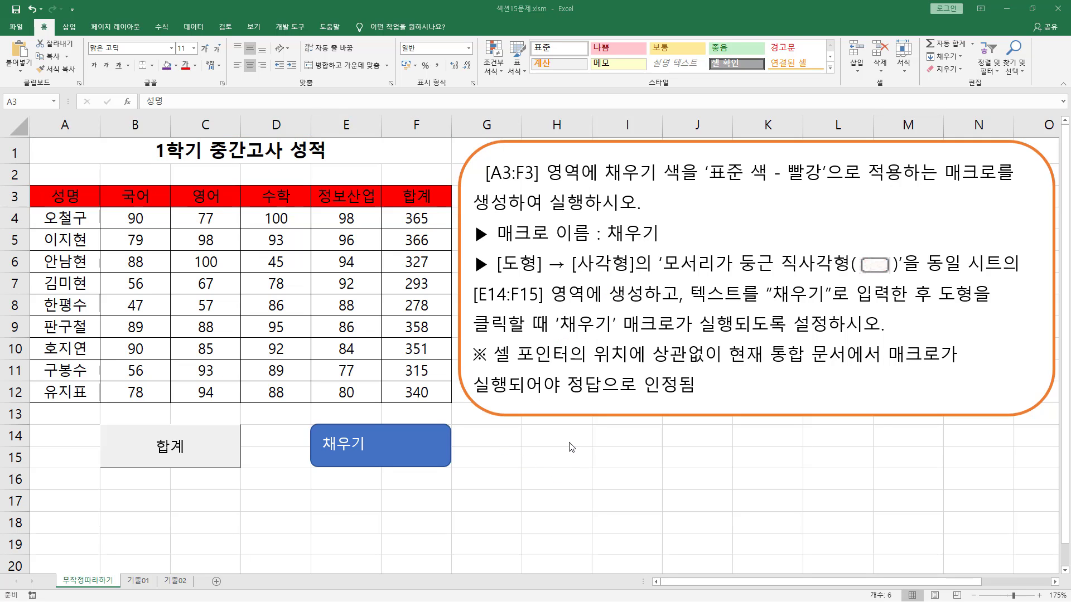
pyautogui.click(571, 457)
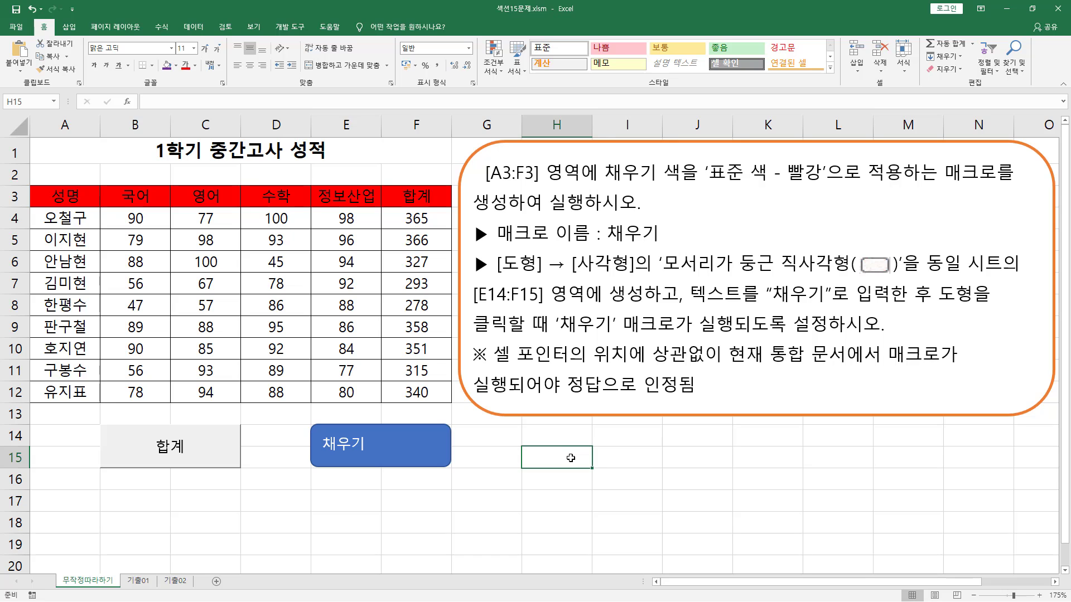